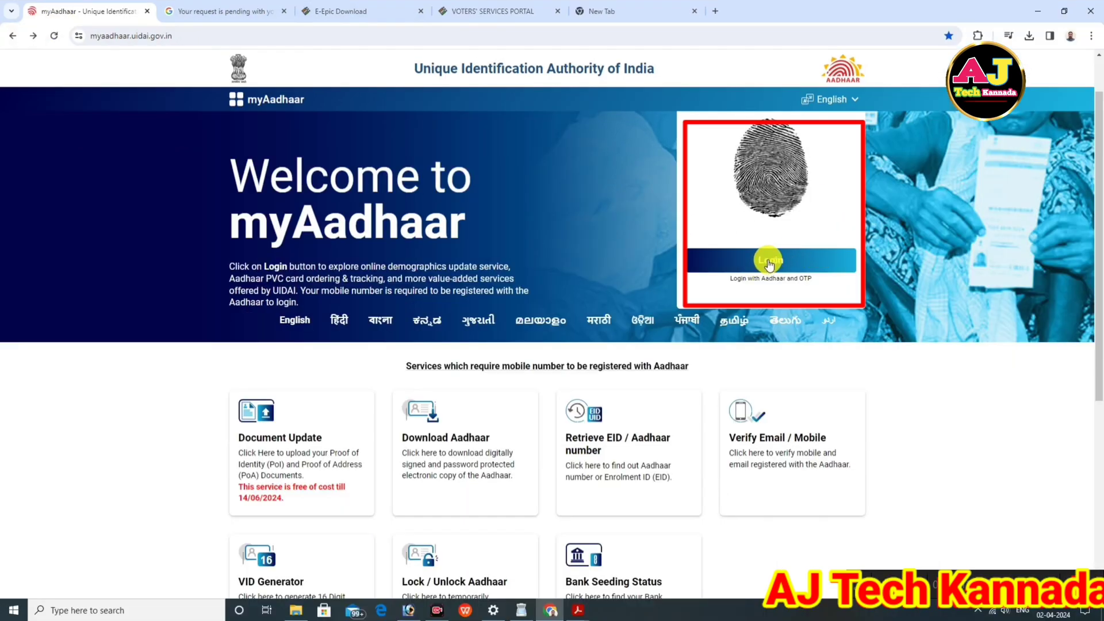
# - Log in to myAadhaar with the Aadhaar number, captcha and the one-time password
pyautogui.click(771, 262)
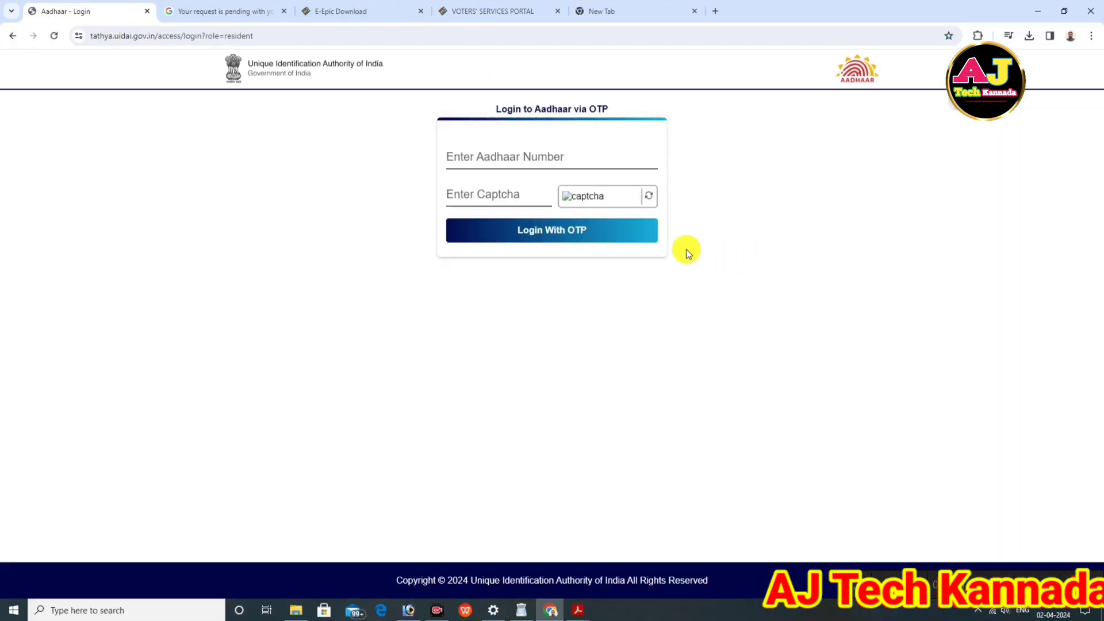
pyautogui.click(484, 161)
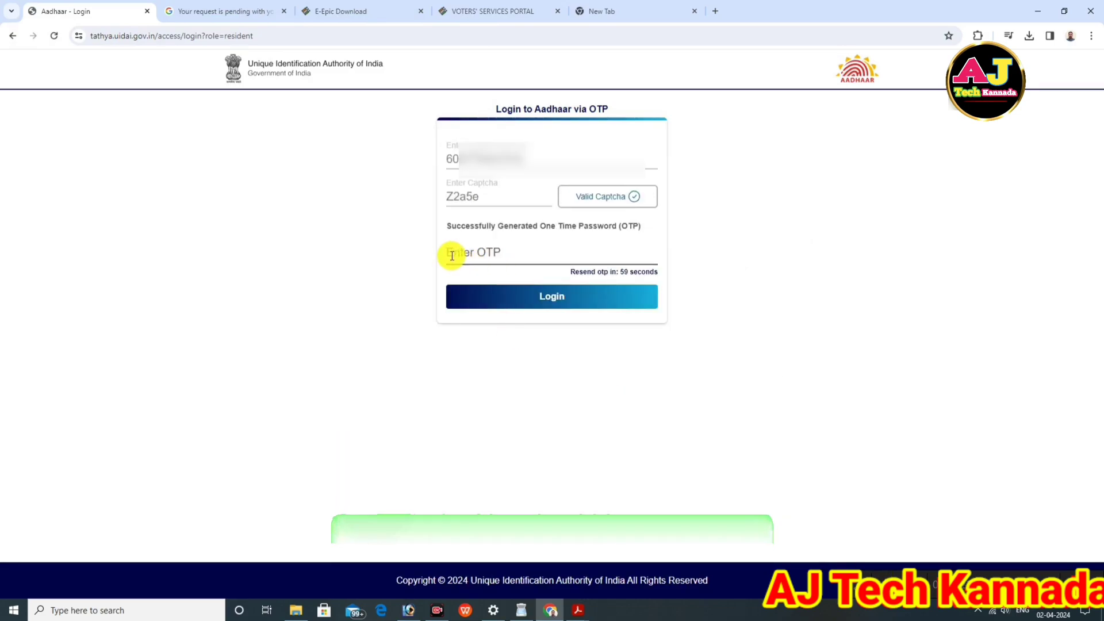
pyautogui.click(461, 254)
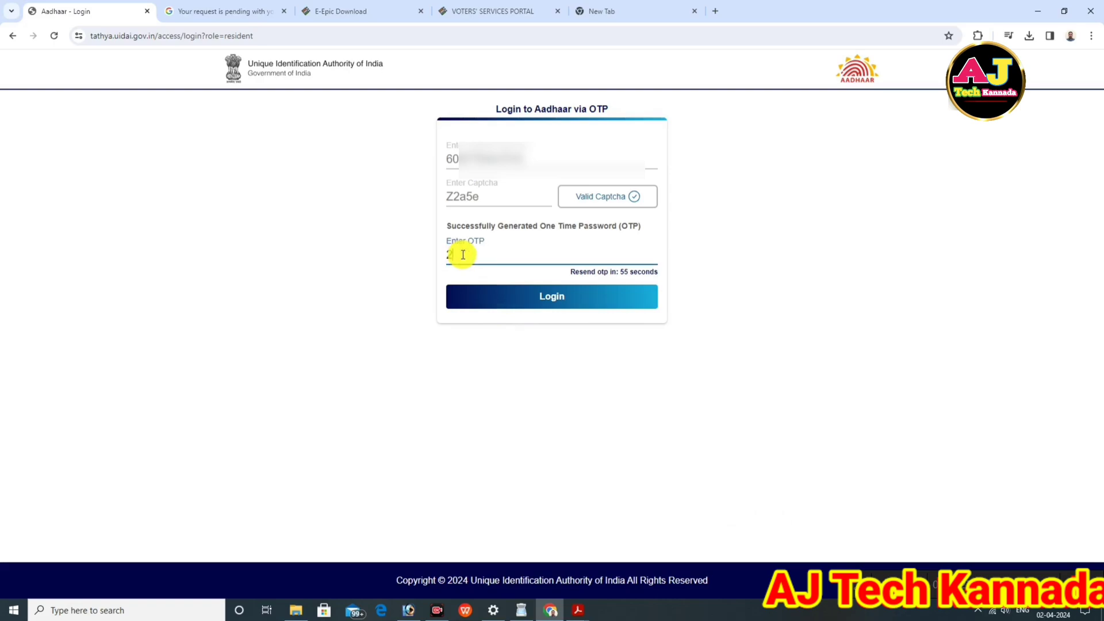
pyautogui.click(545, 297)
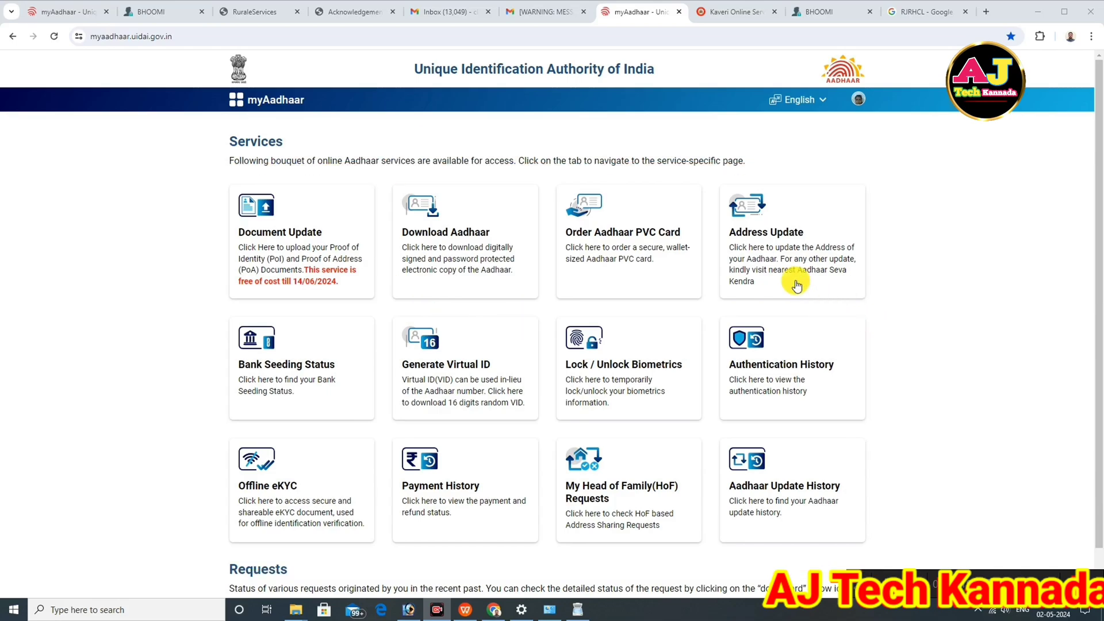
# - Open the Address Update service from the myAadhaar dashboard
pyautogui.click(781, 249)
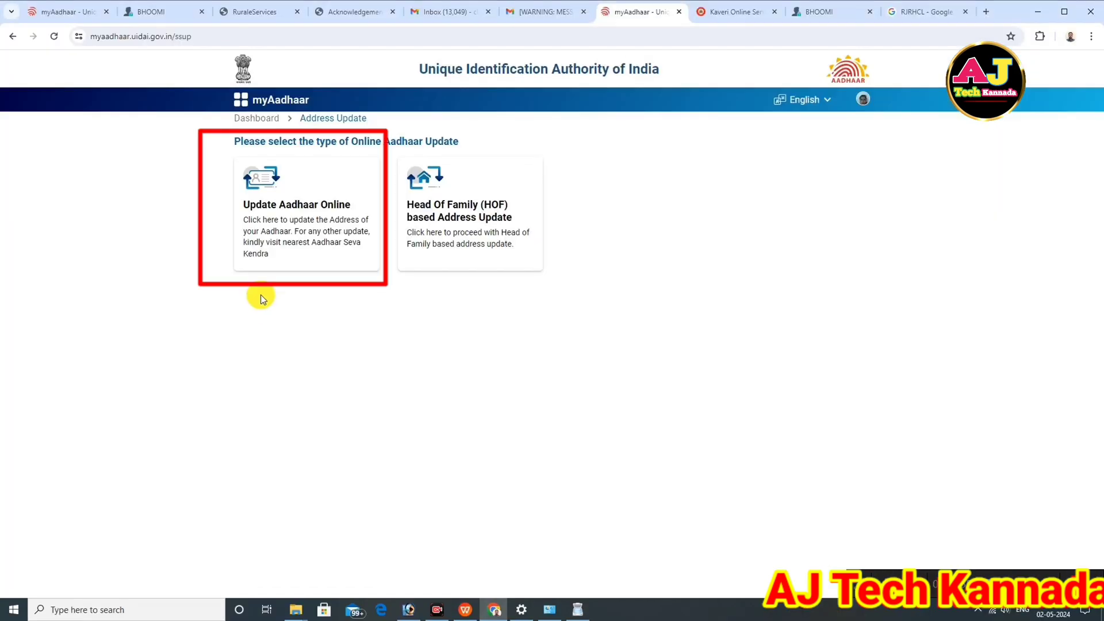
# - Choose Update Aadhaar Online and select Address as the field to update
pyautogui.click(328, 233)
pyautogui.scroll(-5, 603, 288)
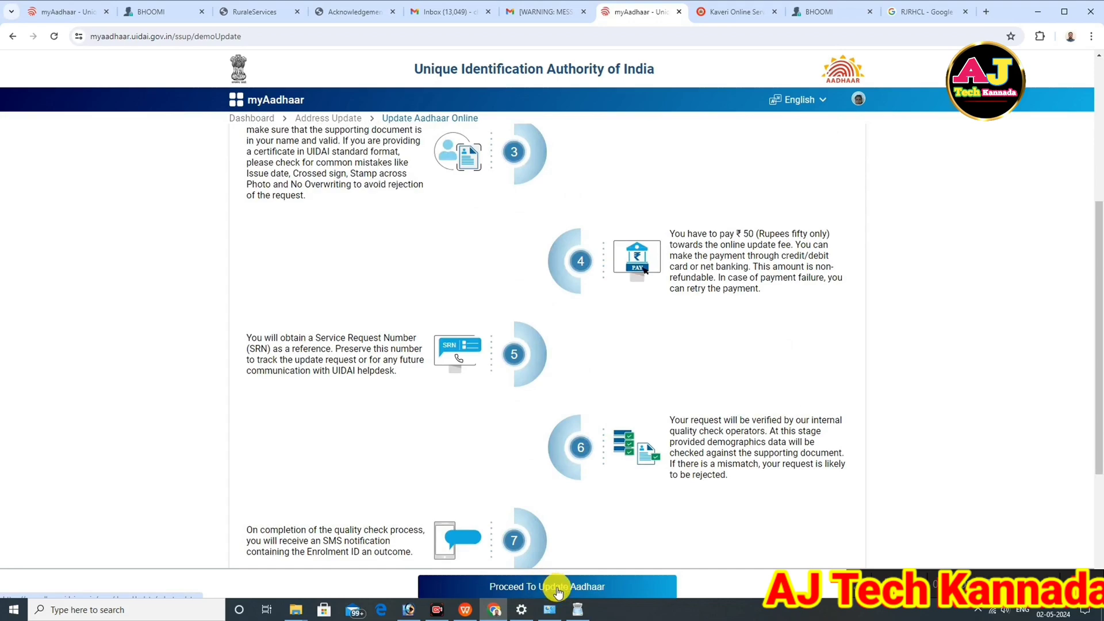
pyautogui.click(554, 589)
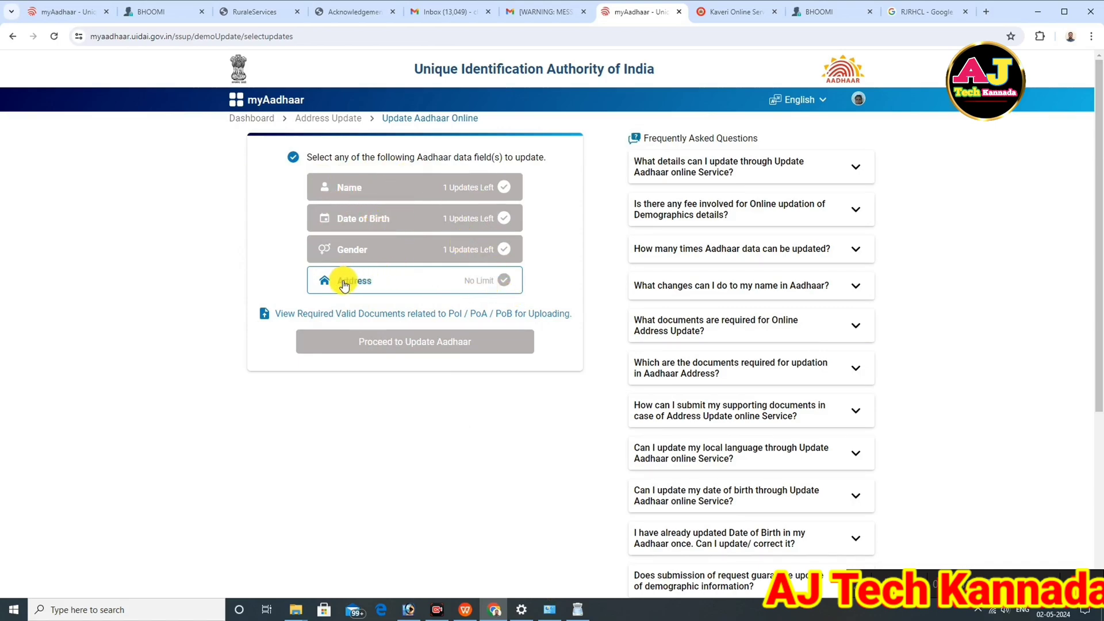
pyautogui.click(503, 285)
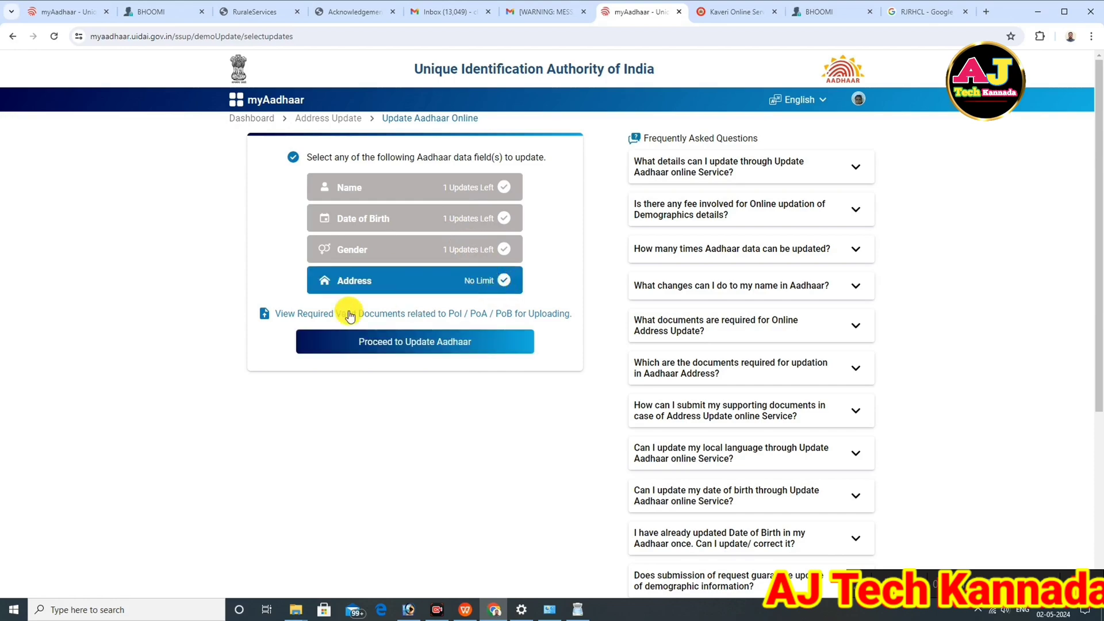
# - Open the address form and enter 'D/O' in the Care of field, with its Kannada version
pyautogui.click(420, 343)
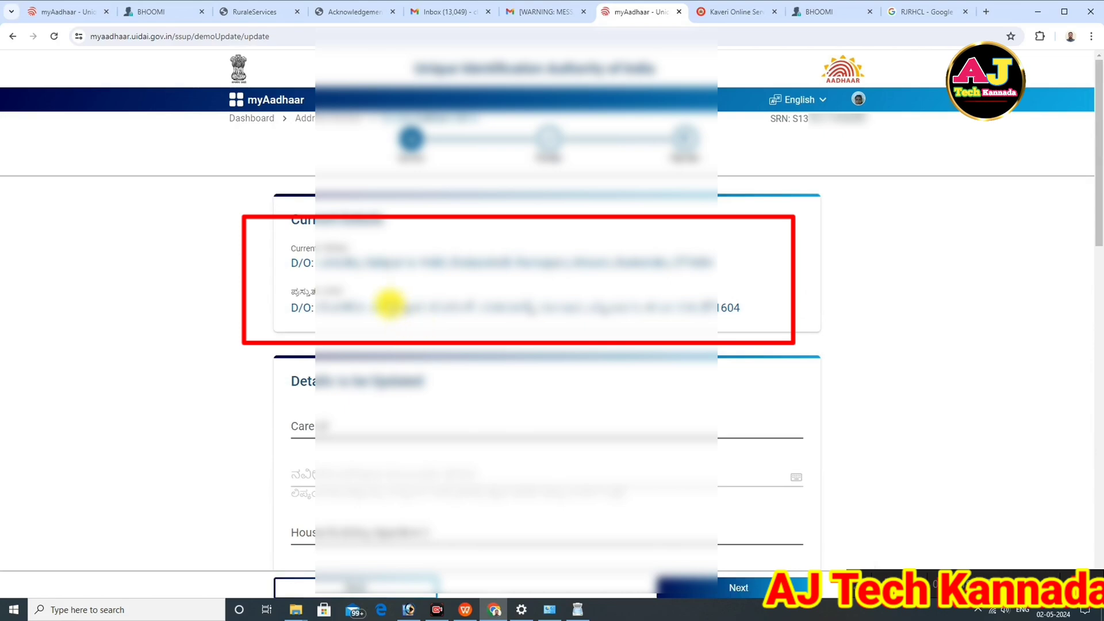
pyautogui.scroll(-3, 511, 282)
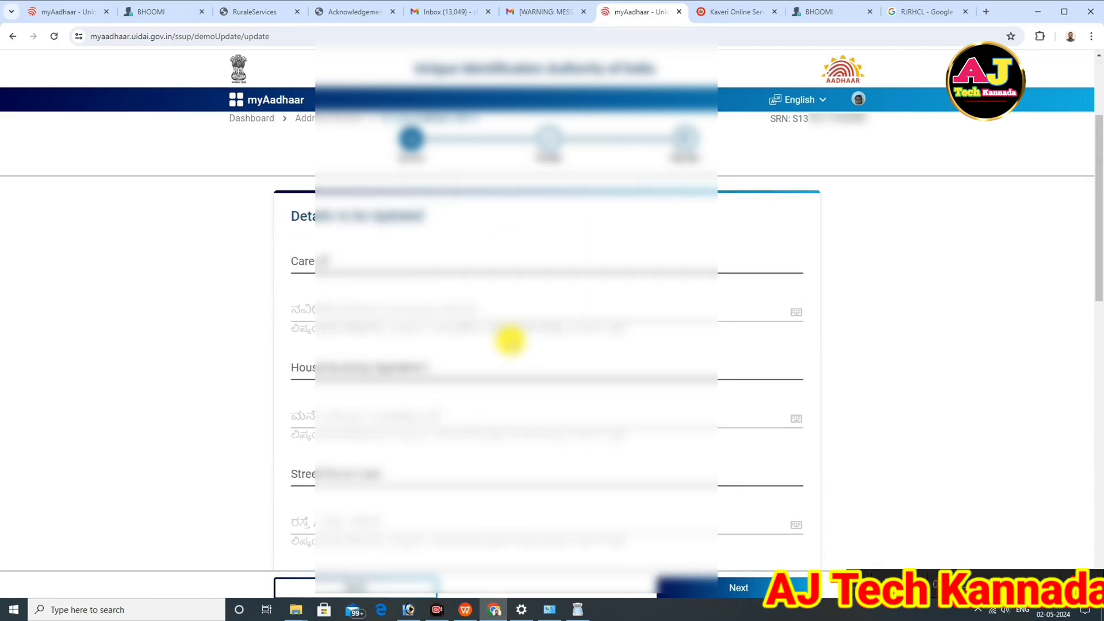
pyautogui.scroll(-4, 509, 339)
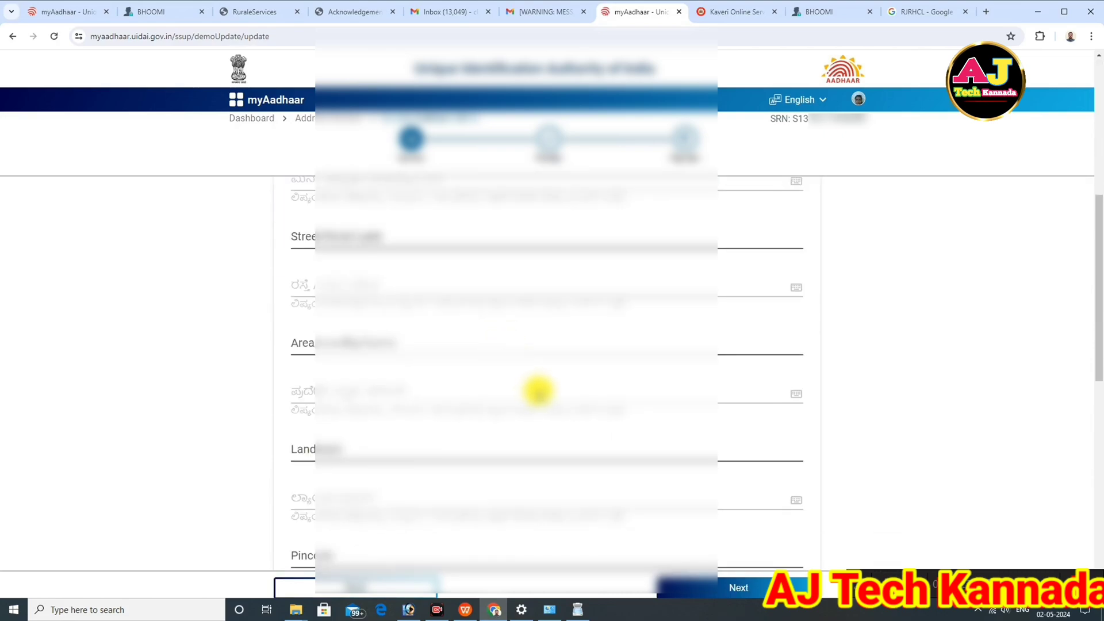
pyautogui.scroll(-2, 536, 389)
pyautogui.scroll(5, 538, 396)
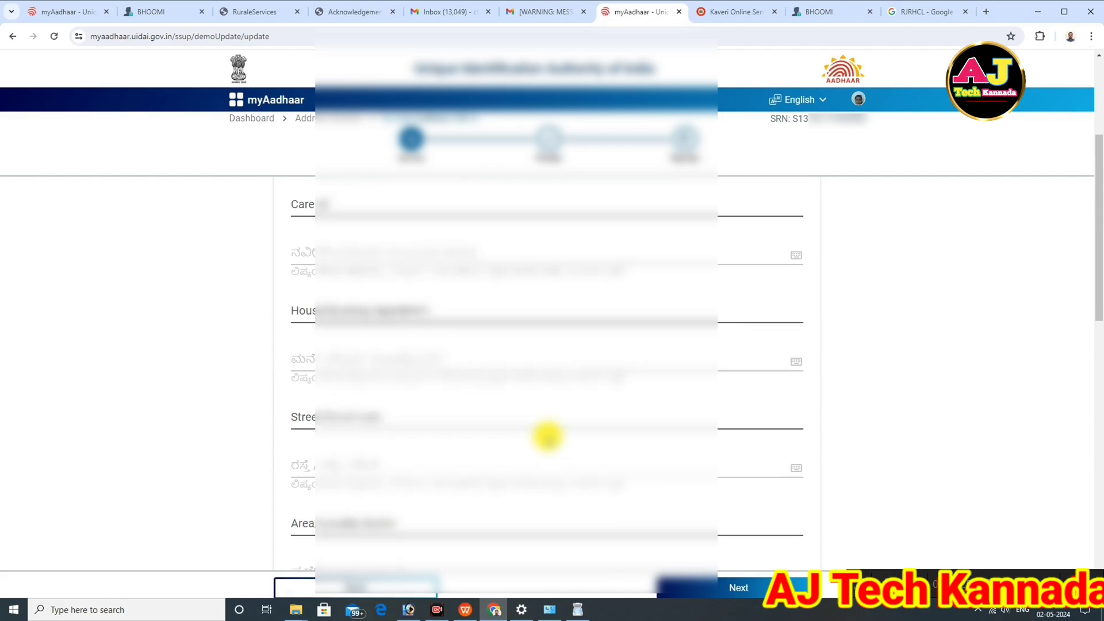
pyautogui.scroll(3, 543, 425)
pyautogui.click(355, 368)
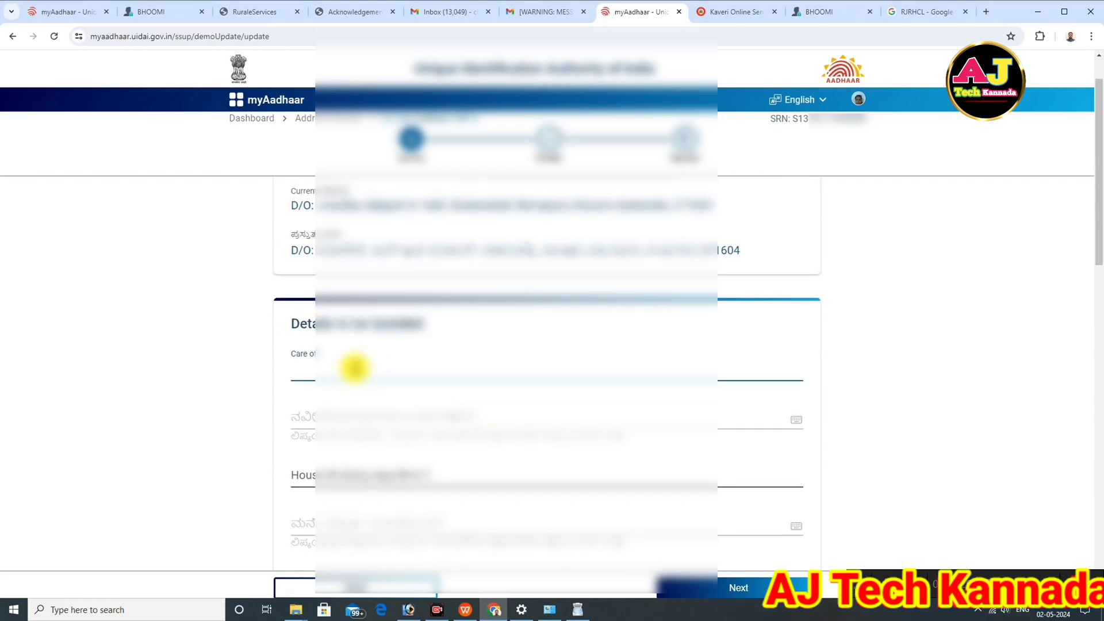
pyautogui.write('D/O')
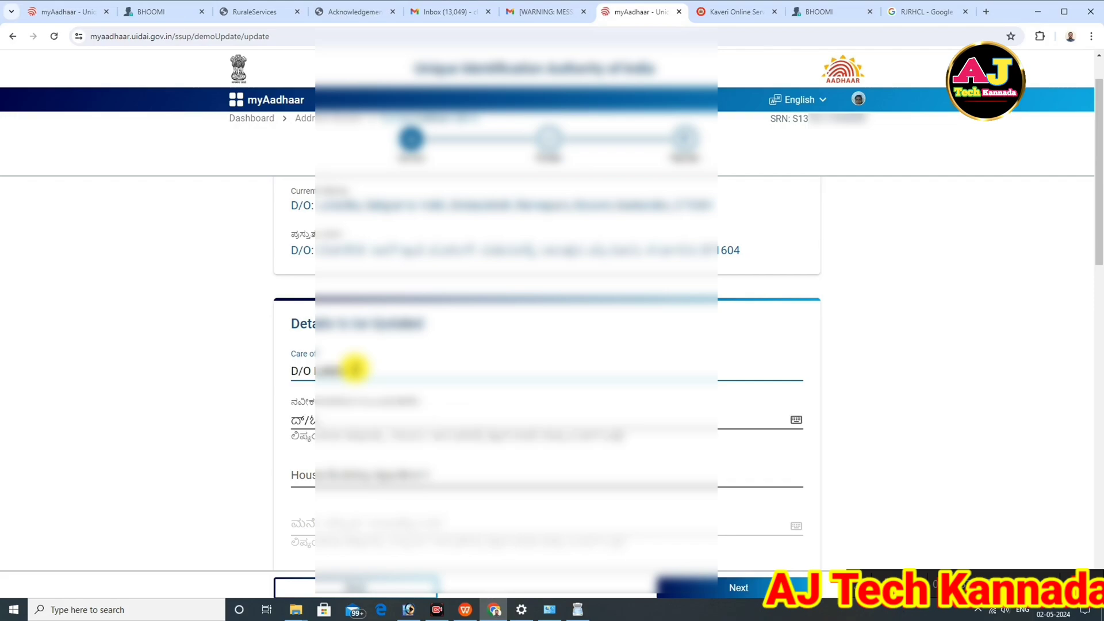
pyautogui.click(345, 422)
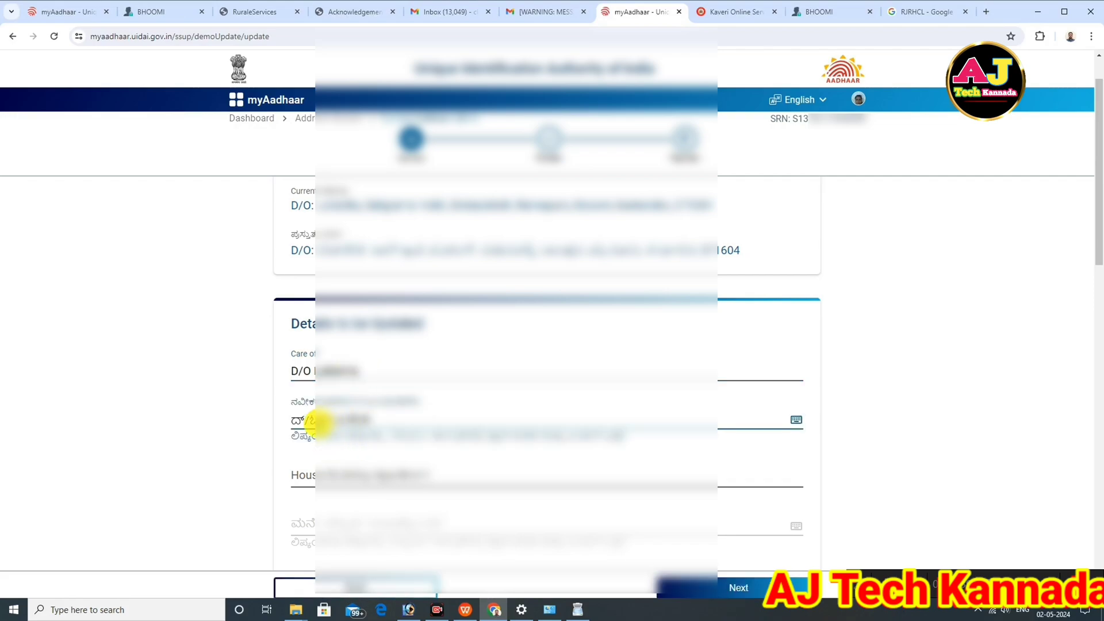
pyautogui.scroll(-2, 464, 414)
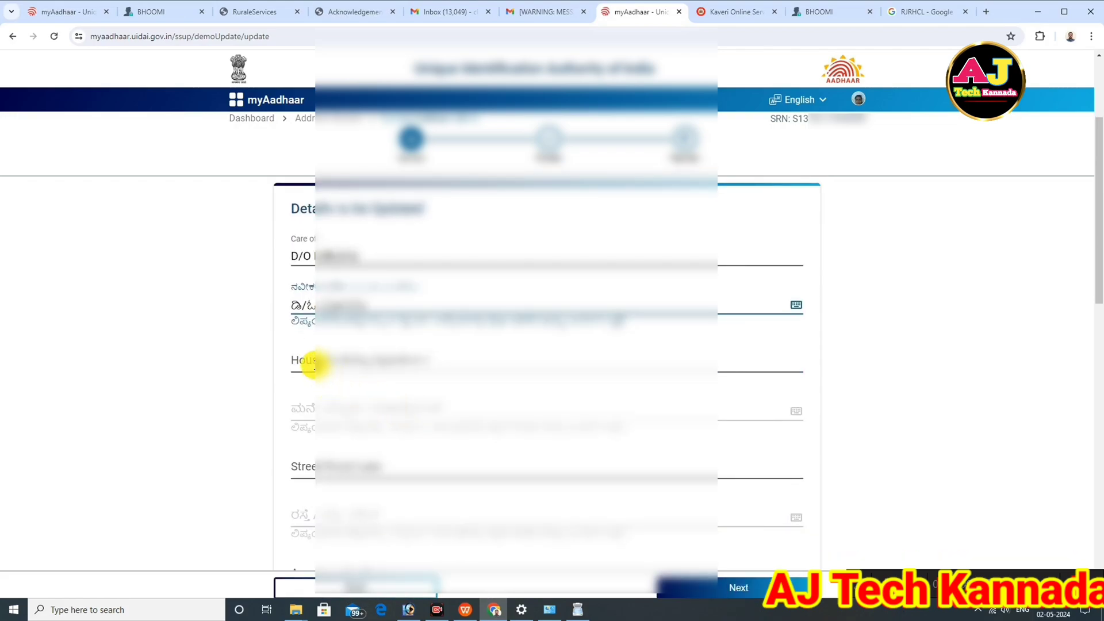
# - Enter the new house name, street name and locality, with their Kannada versions
pyautogui.click(314, 364)
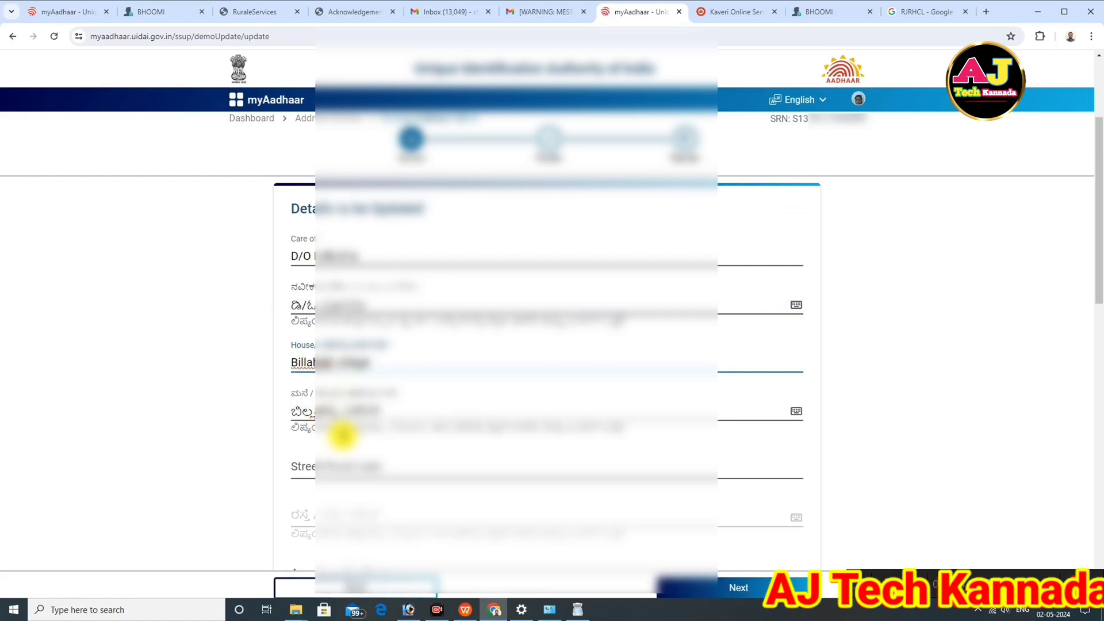
pyautogui.scroll(-2, 399, 434)
pyautogui.click(315, 352)
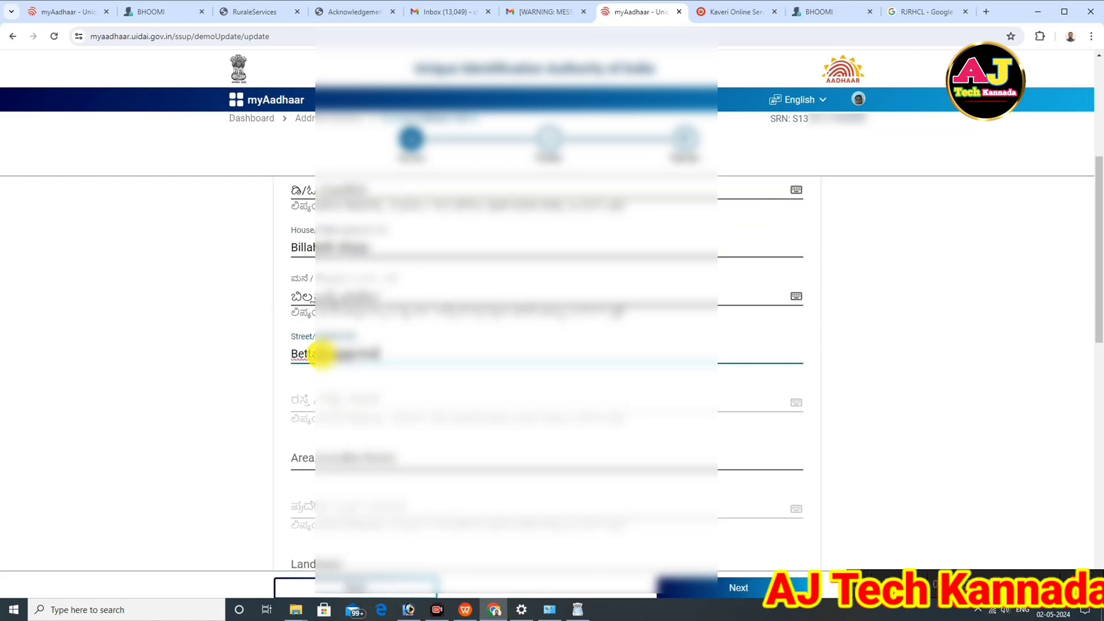
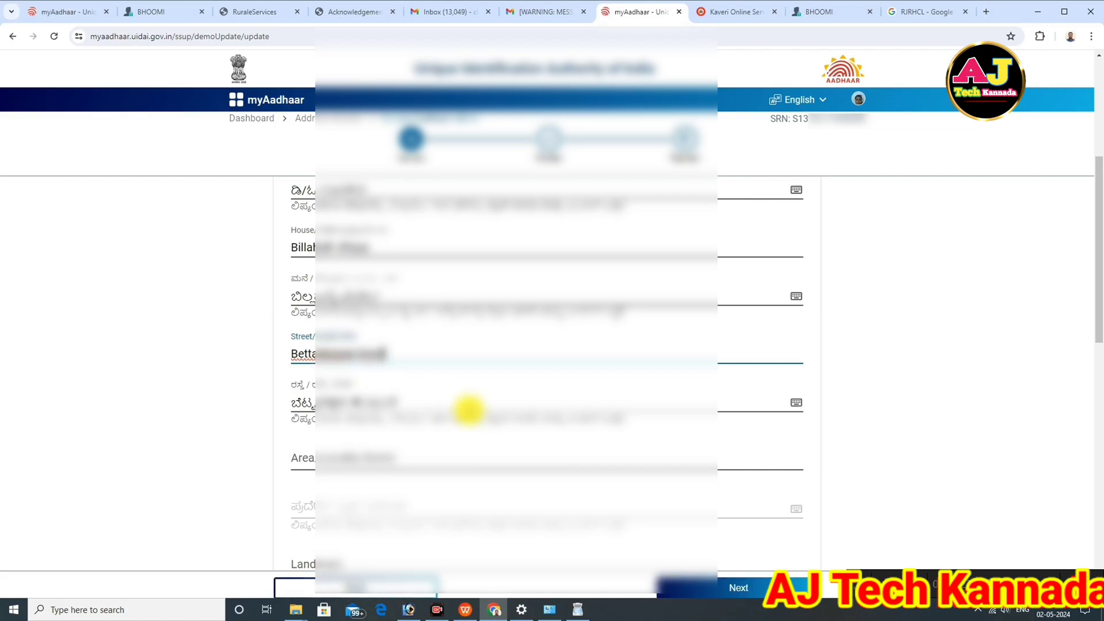
pyautogui.click(342, 461)
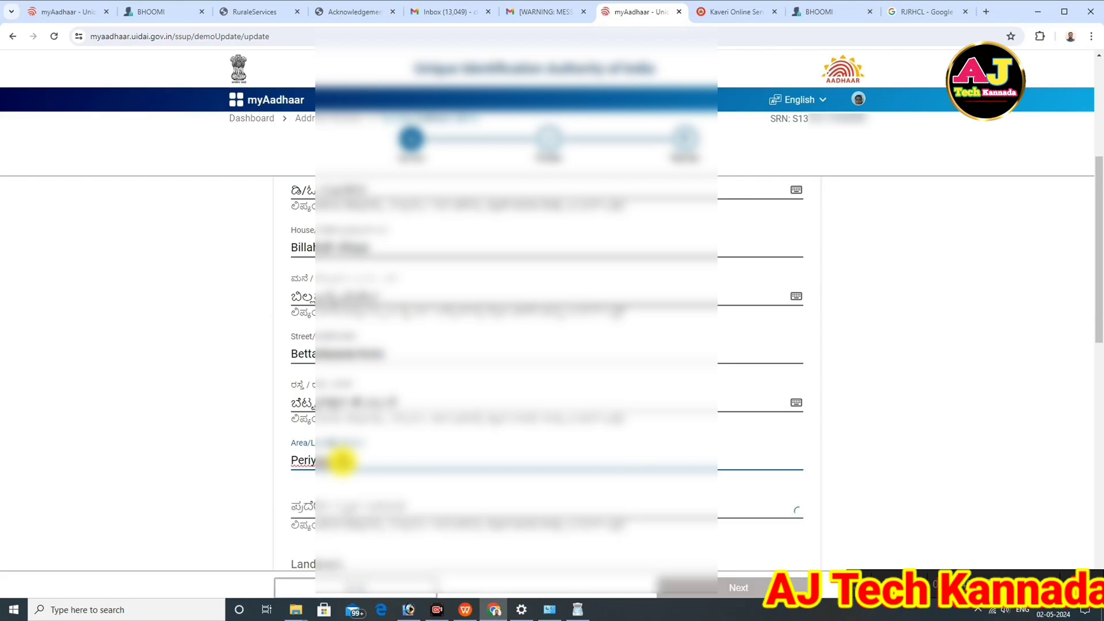
pyautogui.click(378, 513)
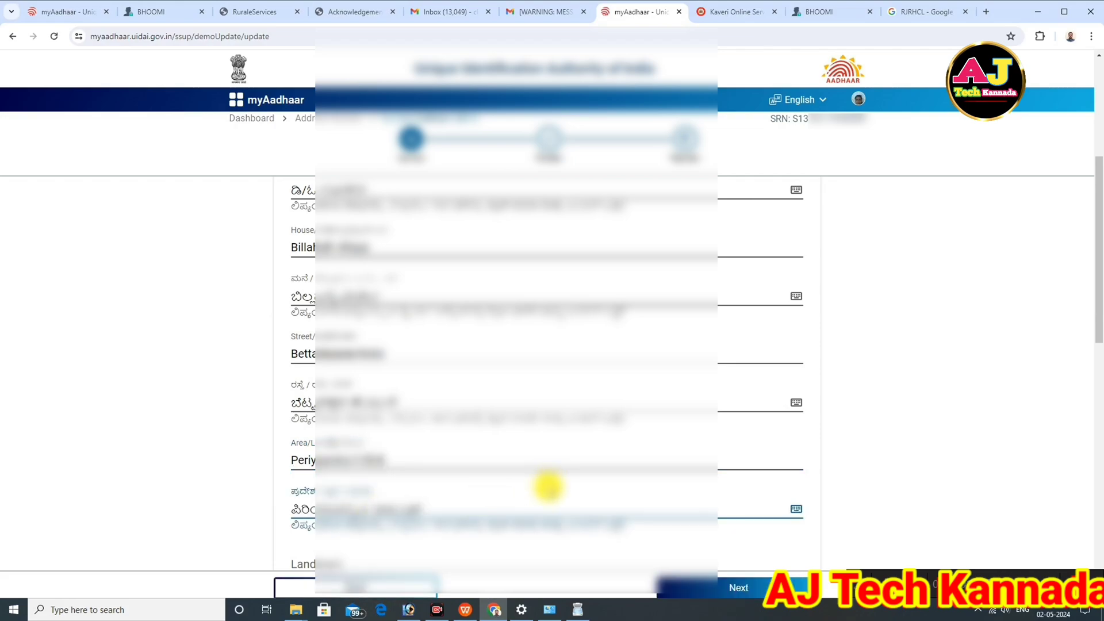
pyautogui.scroll(-4, 547, 485)
# - Enter the pincode, pick the state and choose the village from the list
pyautogui.click(337, 445)
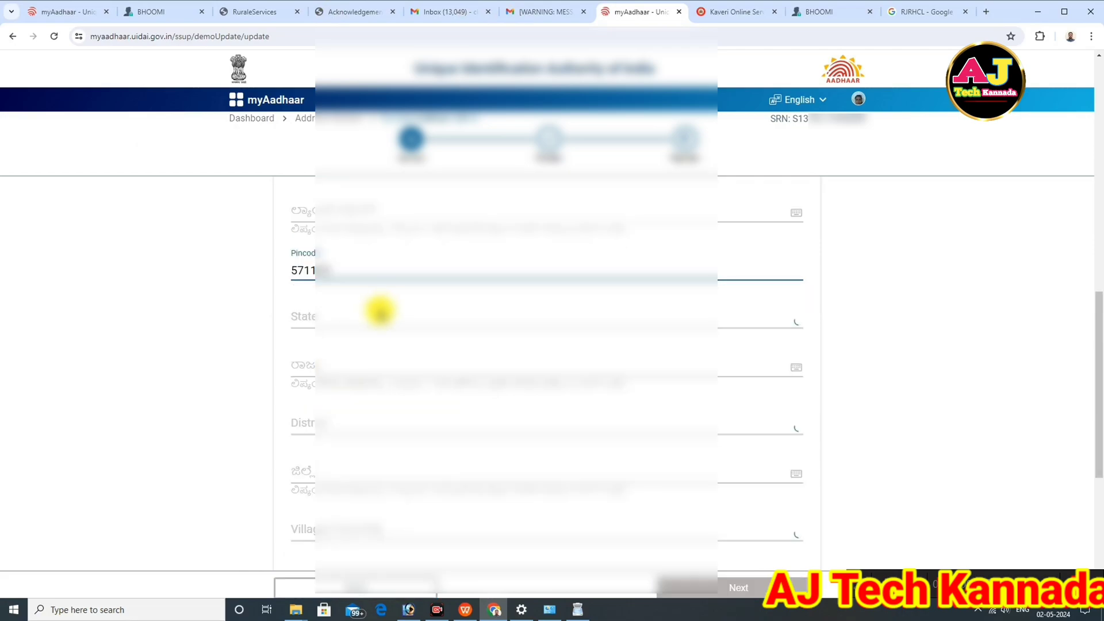
pyautogui.click(364, 319)
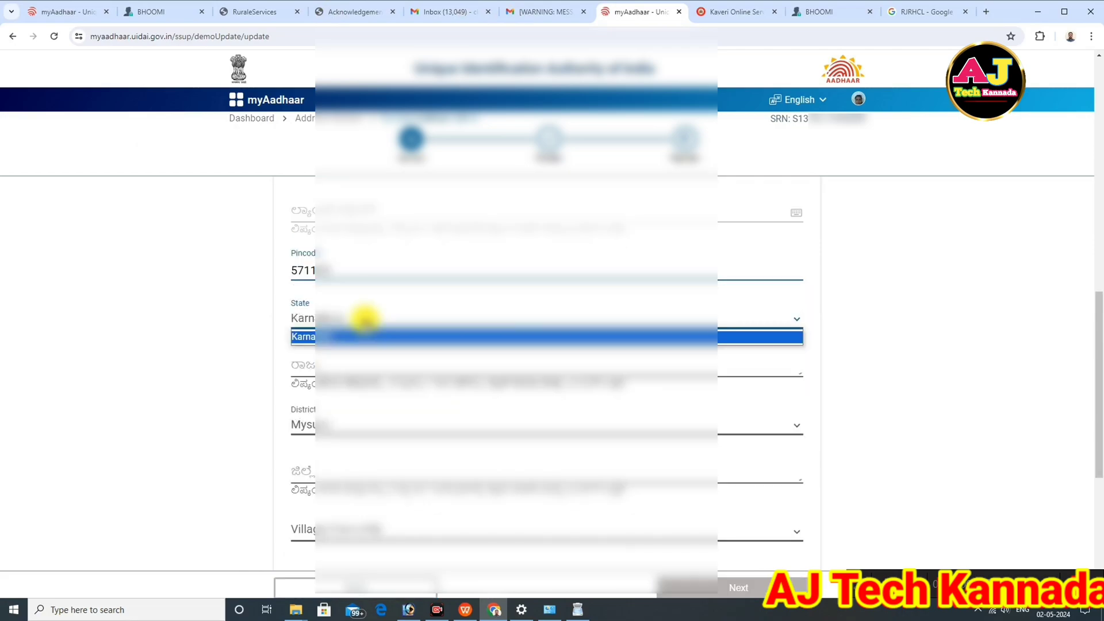
pyautogui.scroll(-3, 422, 407)
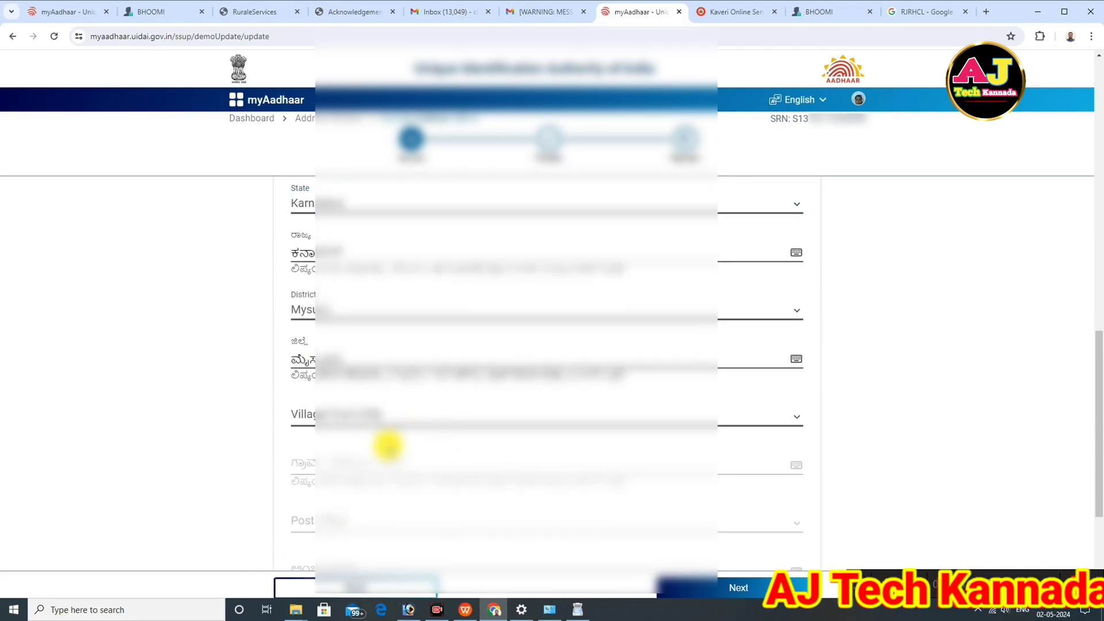
pyautogui.click(377, 415)
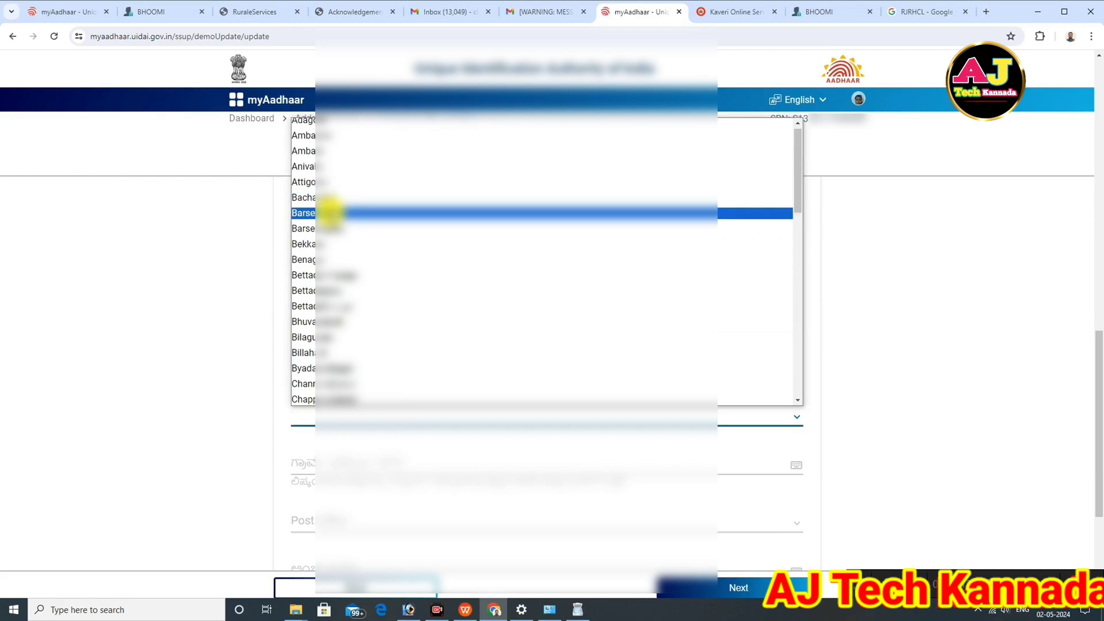
pyautogui.click(310, 339)
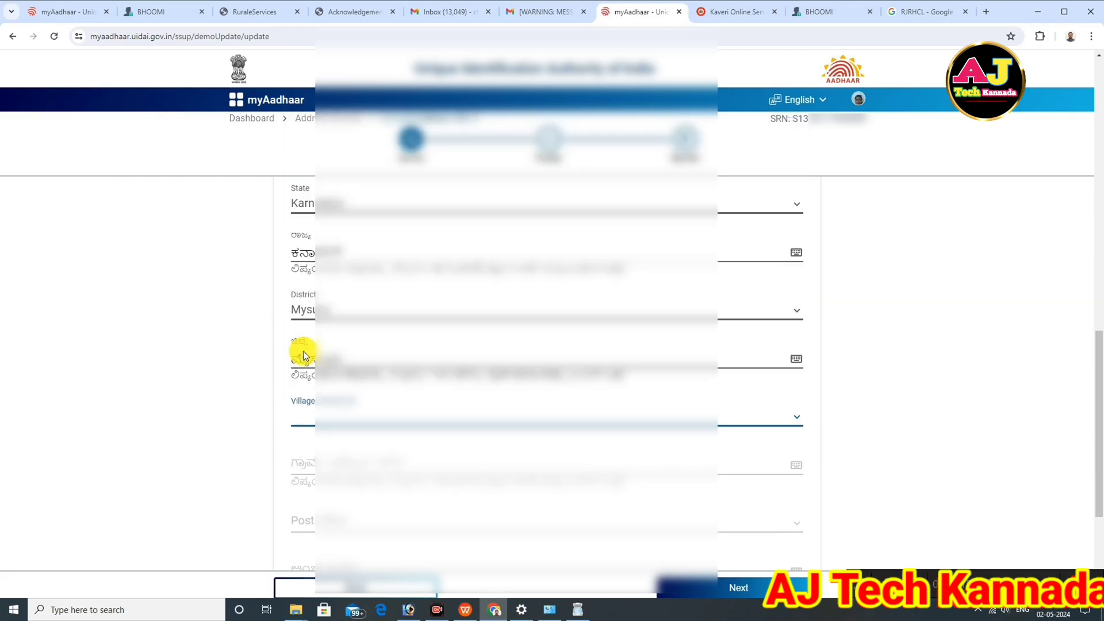
pyautogui.scroll(-4, 434, 308)
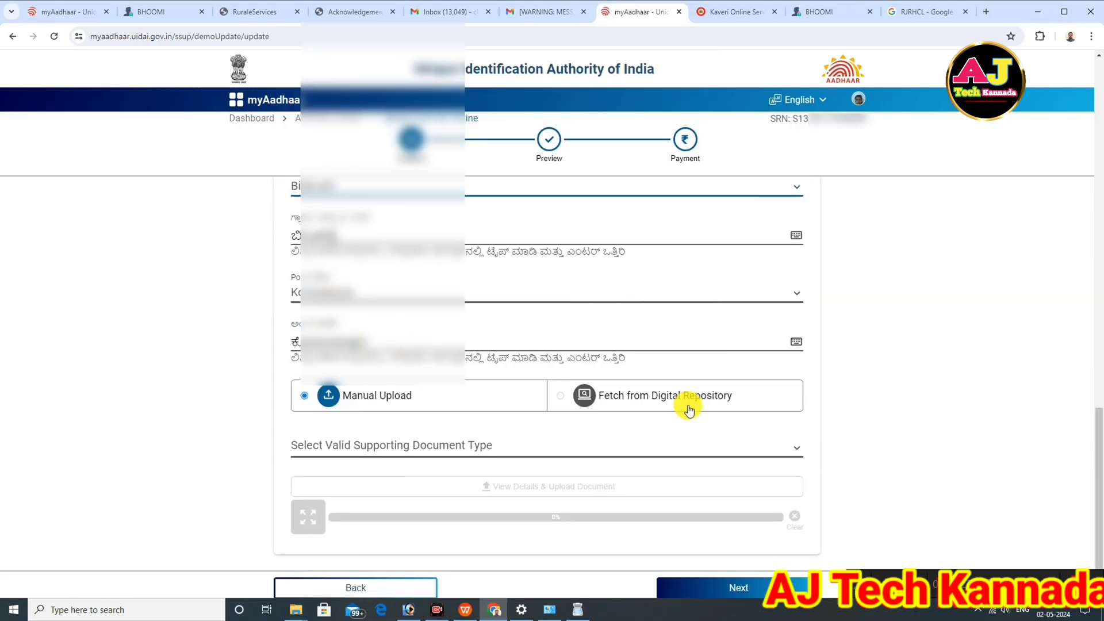
# - Set the Village Panchayat Head certificate as the document type and upload its PDF
pyautogui.click(444, 451)
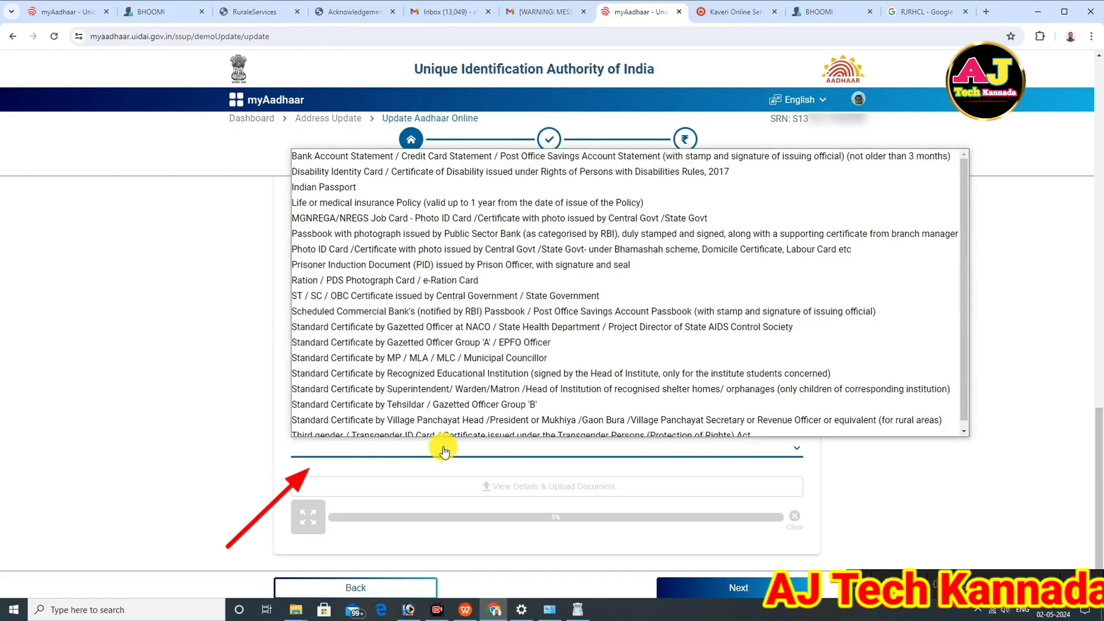
pyautogui.scroll(-1, 433, 368)
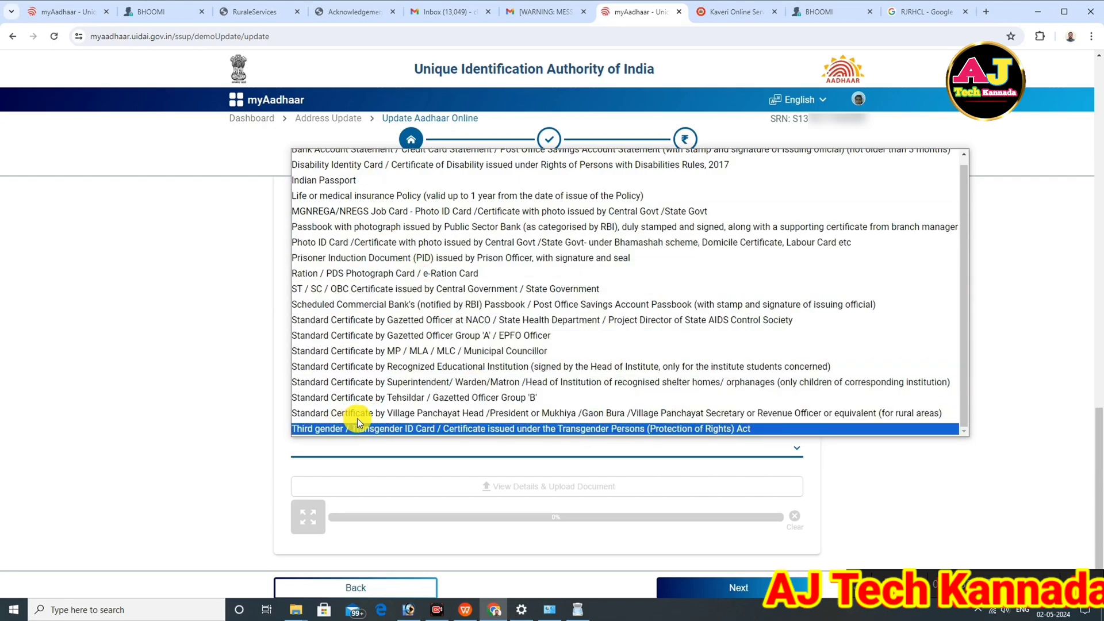
pyautogui.click(608, 412)
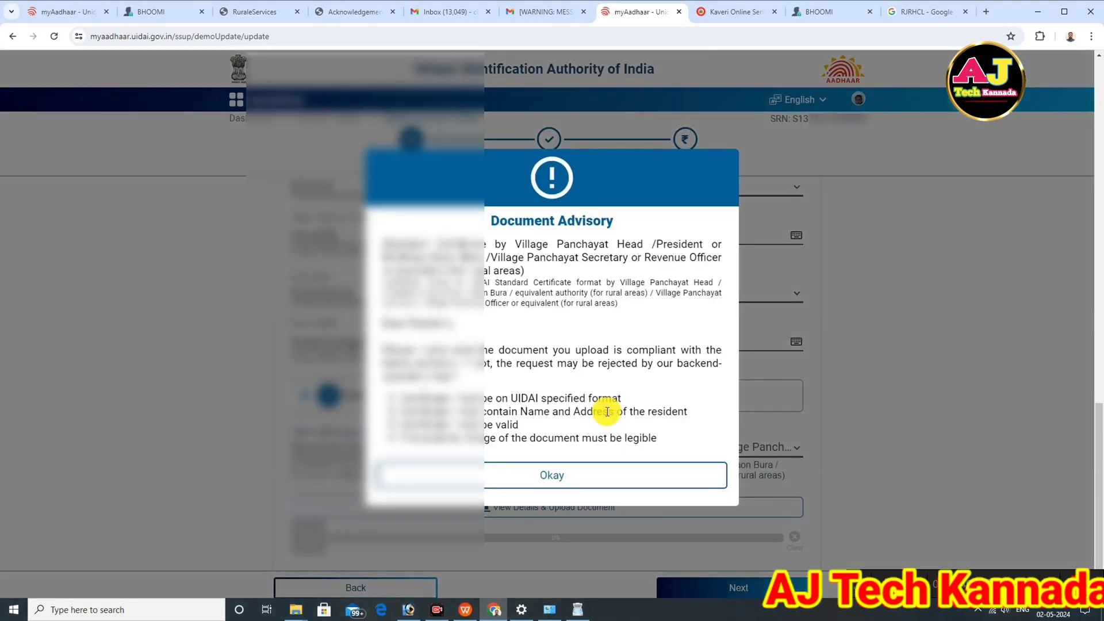
pyautogui.click(556, 472)
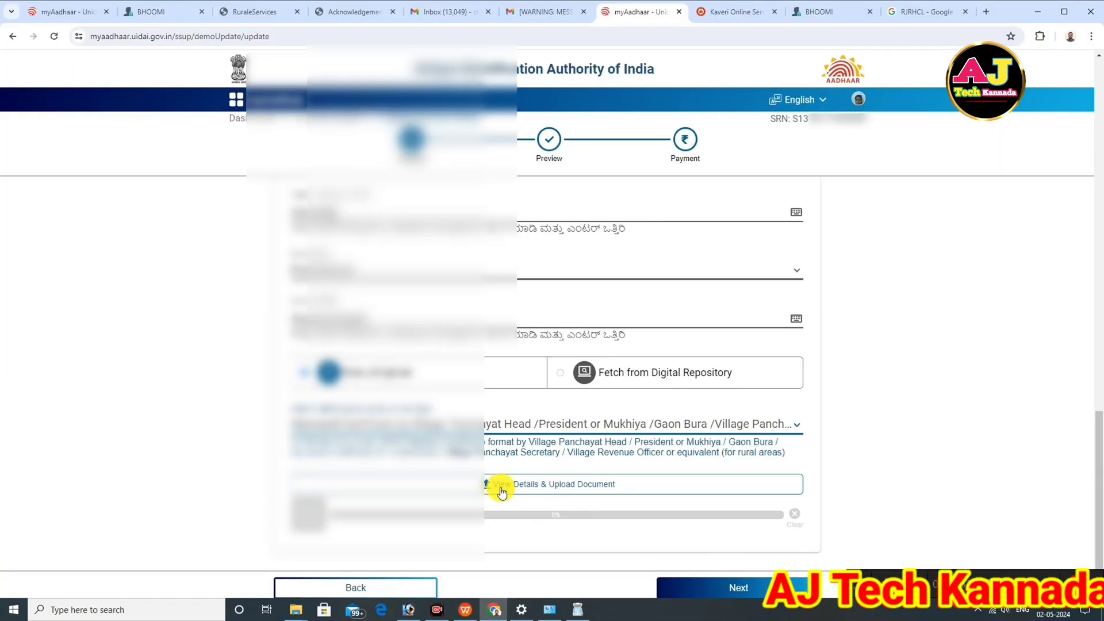
pyautogui.click(543, 487)
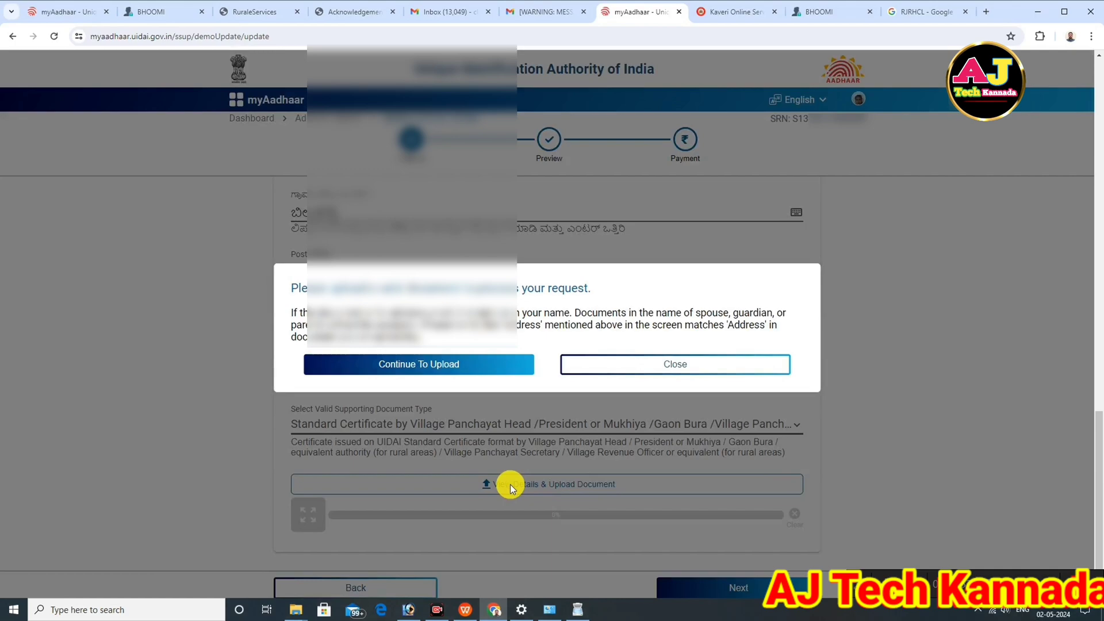
pyautogui.click(419, 367)
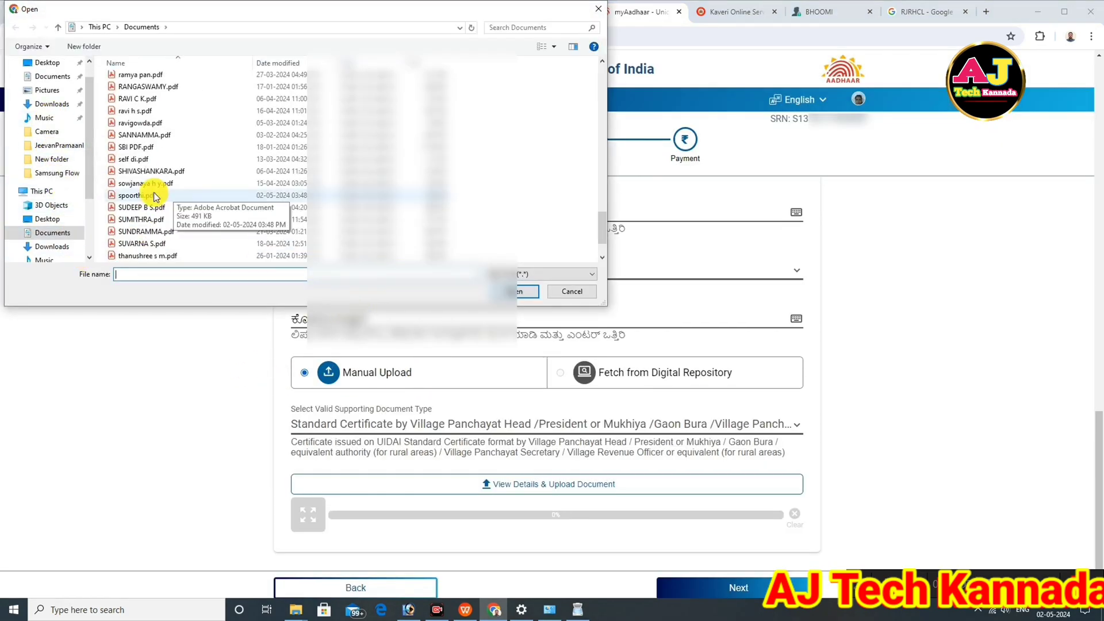
pyautogui.click(169, 195)
pyautogui.doubleClick(169, 195)
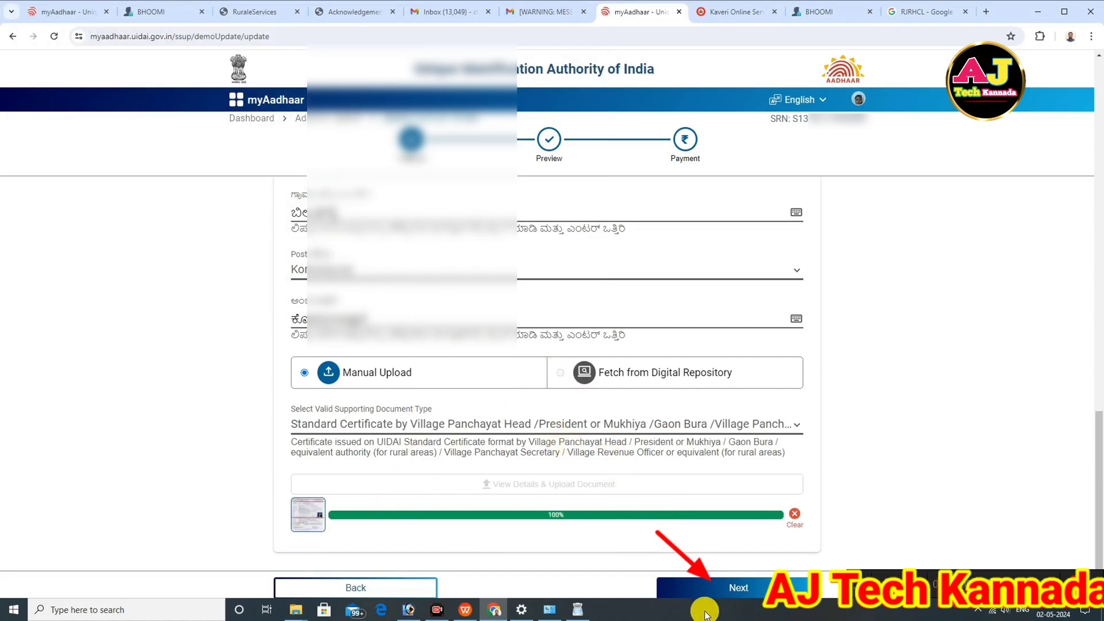
# - Confirm the information on the preview and continue to the Rs. 50 payment step
pyautogui.click(743, 590)
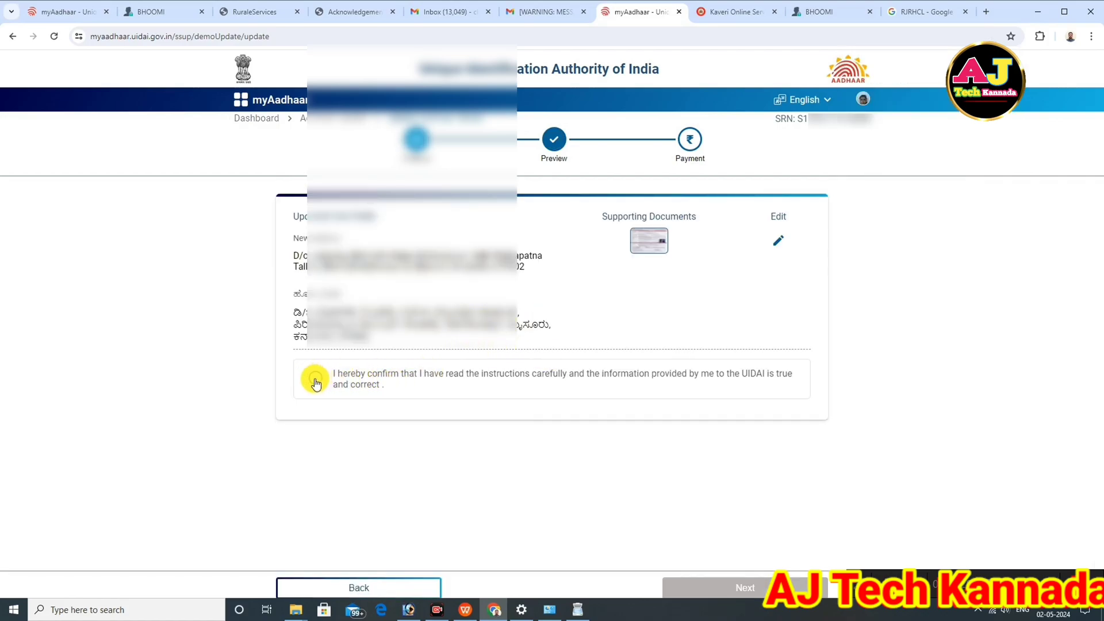
pyautogui.click(315, 380)
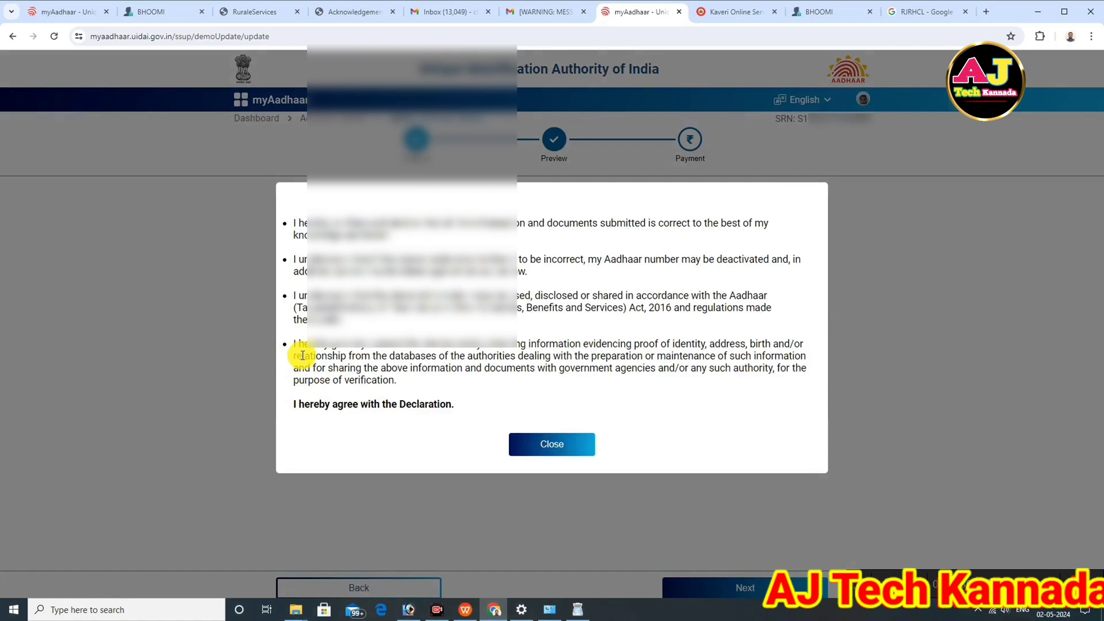
pyautogui.click(560, 448)
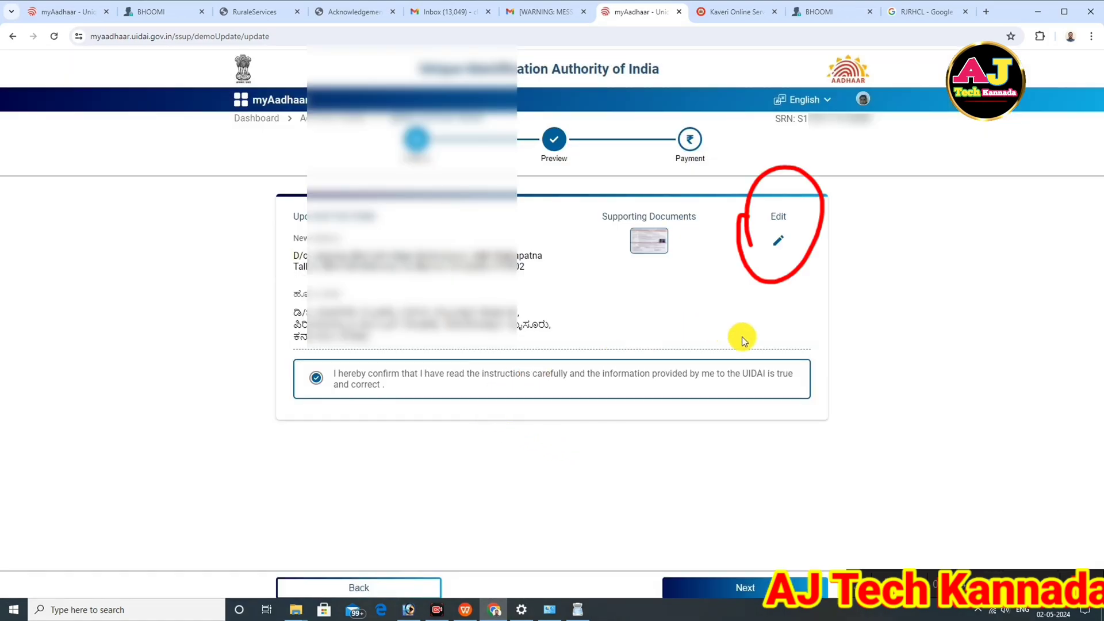
pyautogui.click(760, 589)
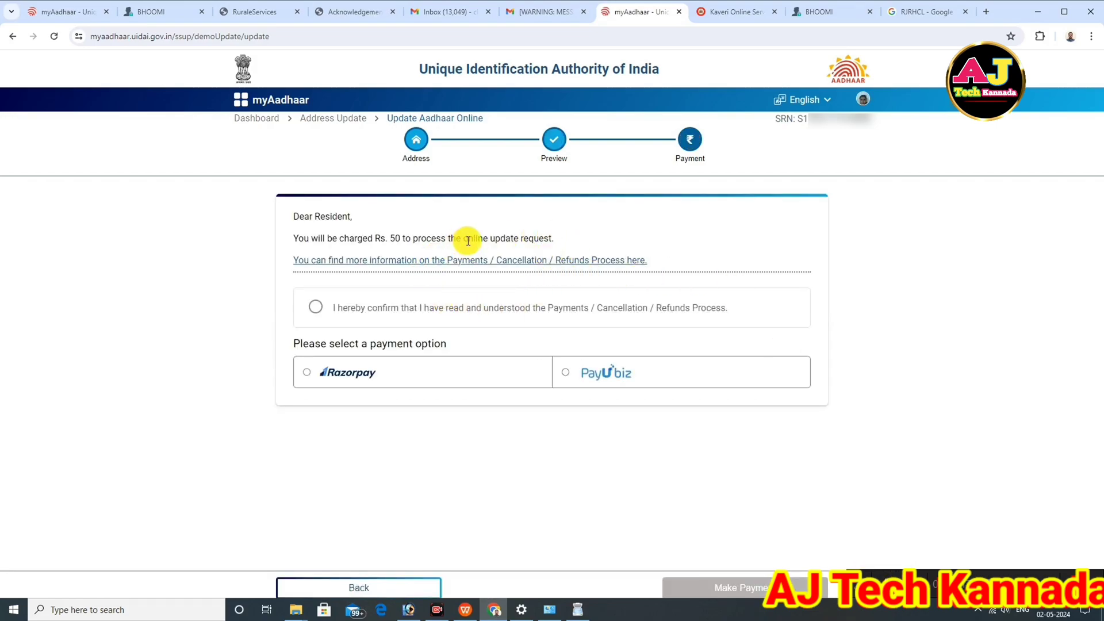
# - Accept the payment and refund terms and go to PayU to pay ₹50
pyautogui.click(316, 306)
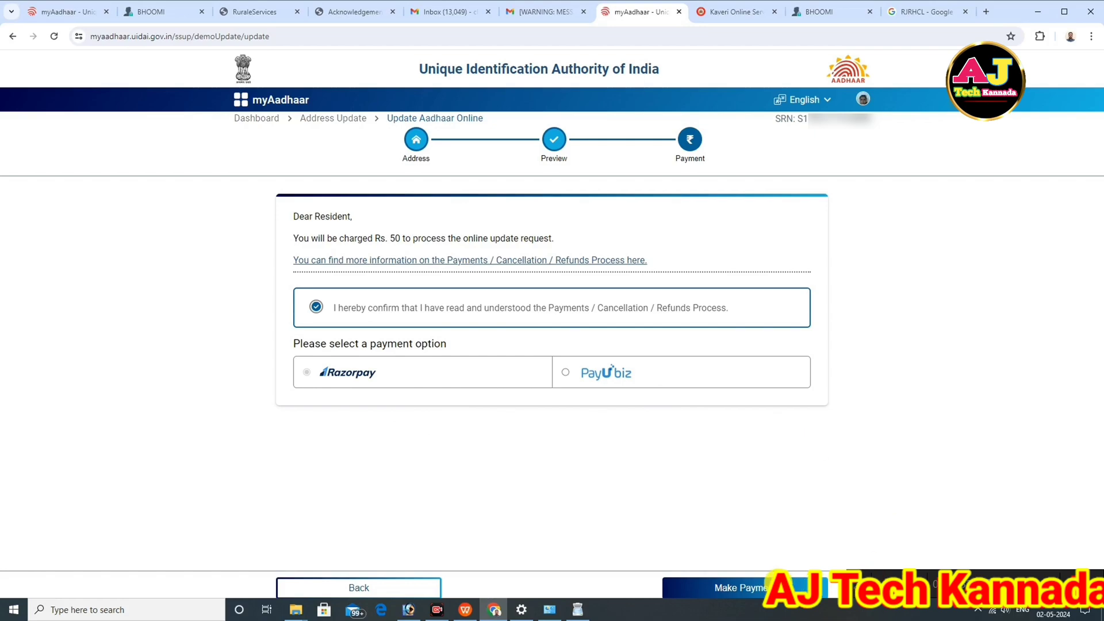
pyautogui.click(770, 584)
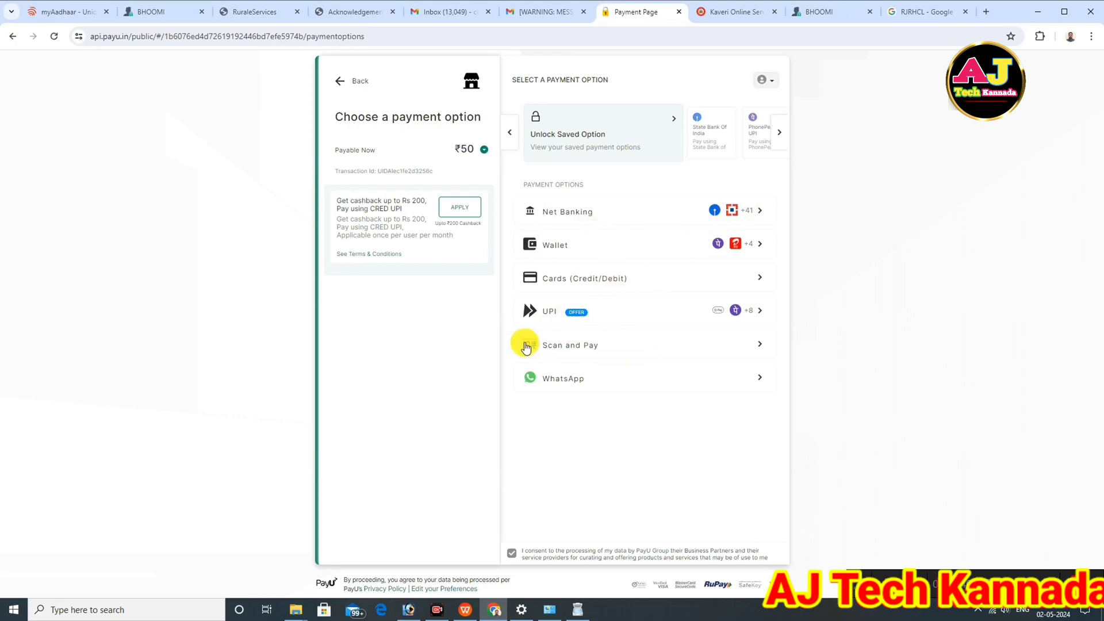
# - Pay the ₹50 fee through PhonePe UPI using a verified UPI ID
pyautogui.click(649, 316)
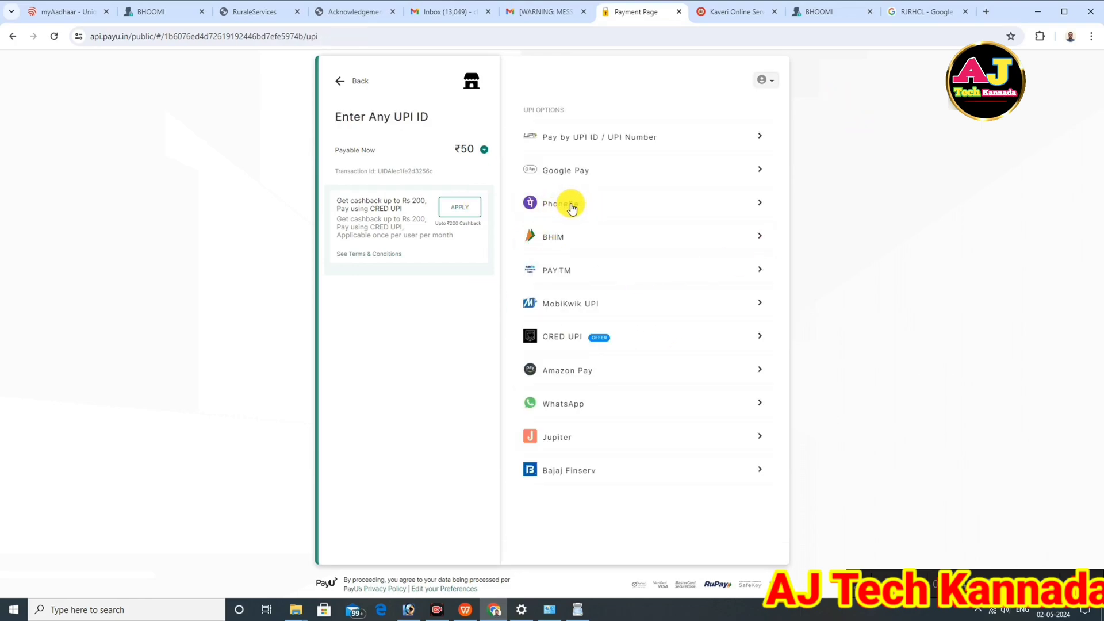
pyautogui.click(575, 206)
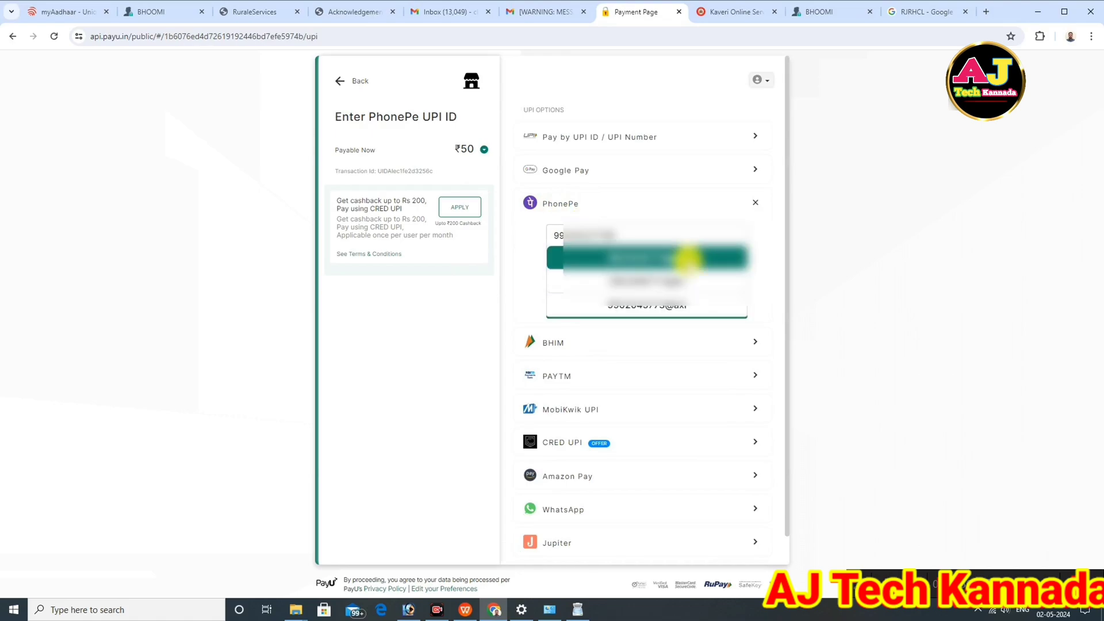
pyautogui.click(687, 258)
pyautogui.click(691, 307)
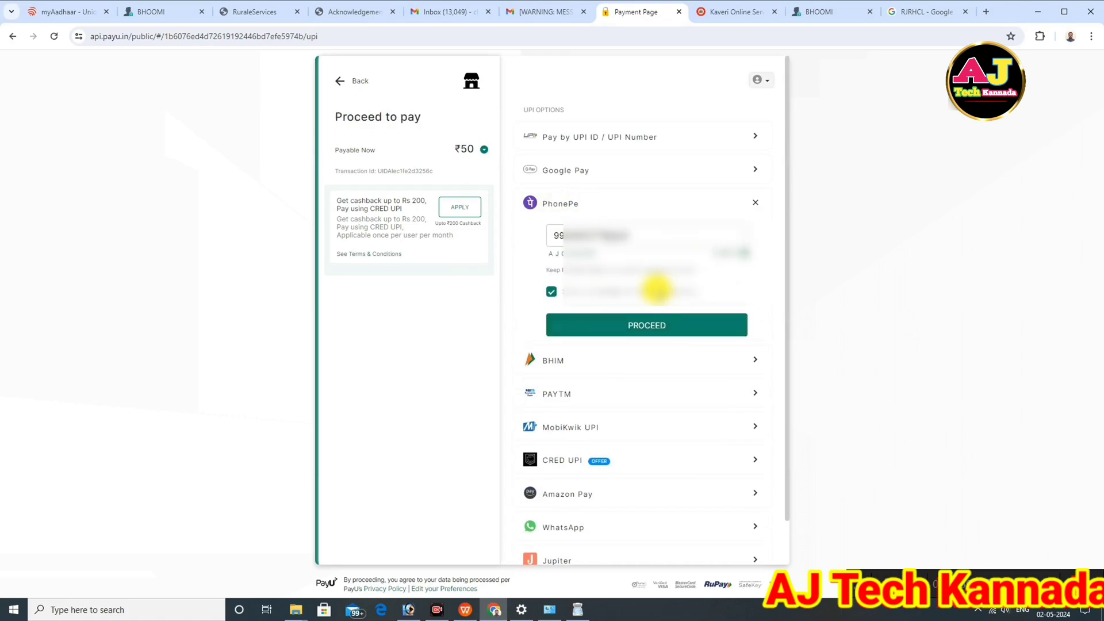
pyautogui.click(652, 324)
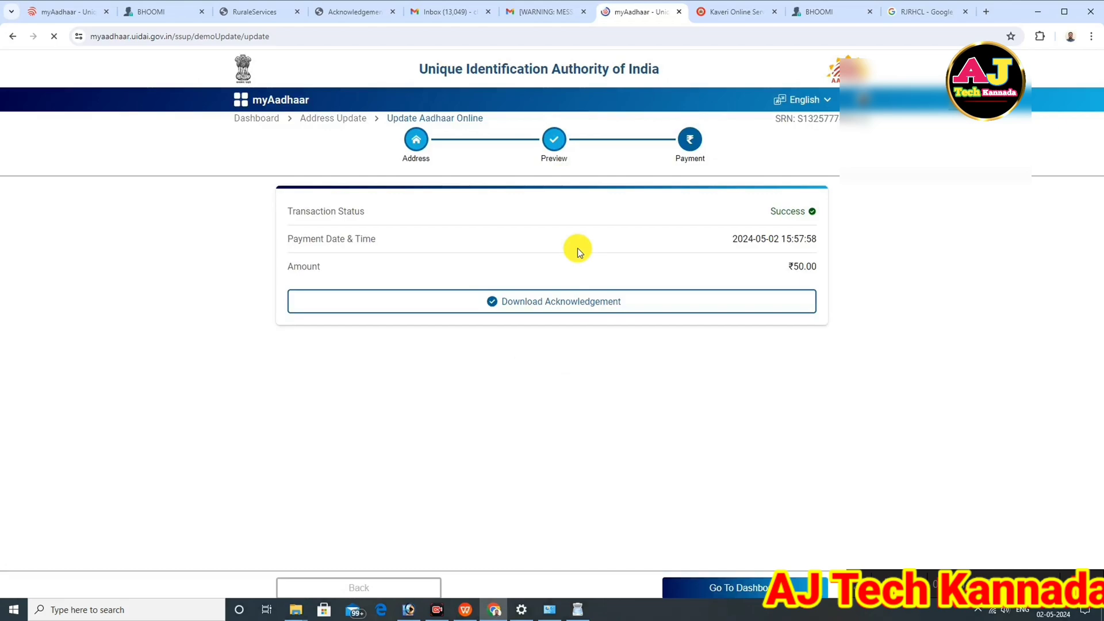
# - Download the payment acknowledgement and return to the myAadhaar dashboard
pyautogui.click(566, 301)
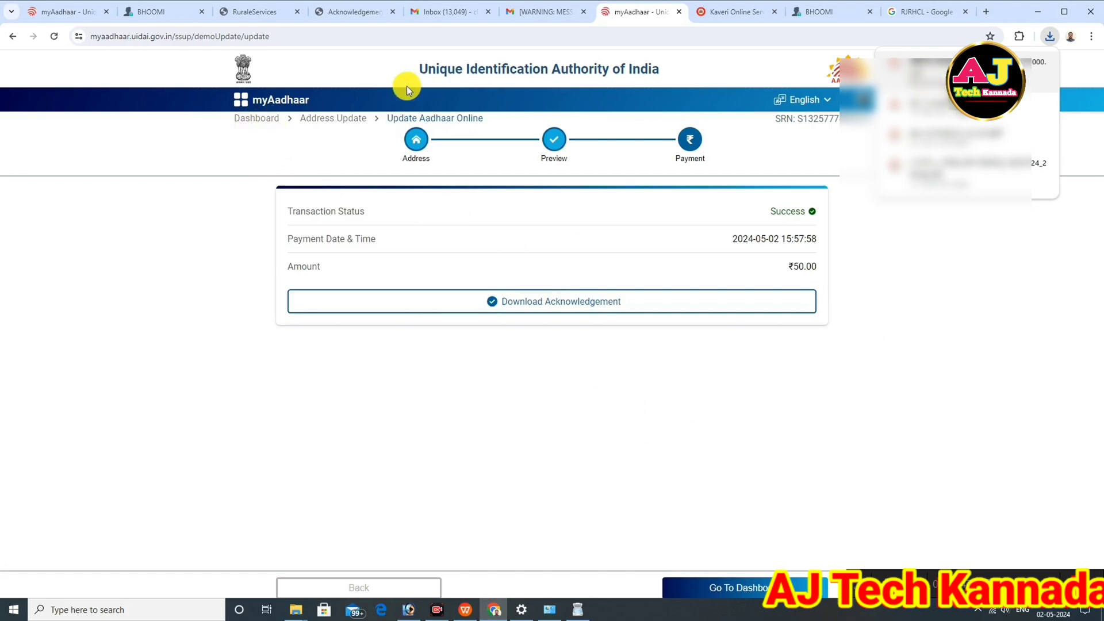
pyautogui.click(266, 122)
pyautogui.scroll(-3, 748, 322)
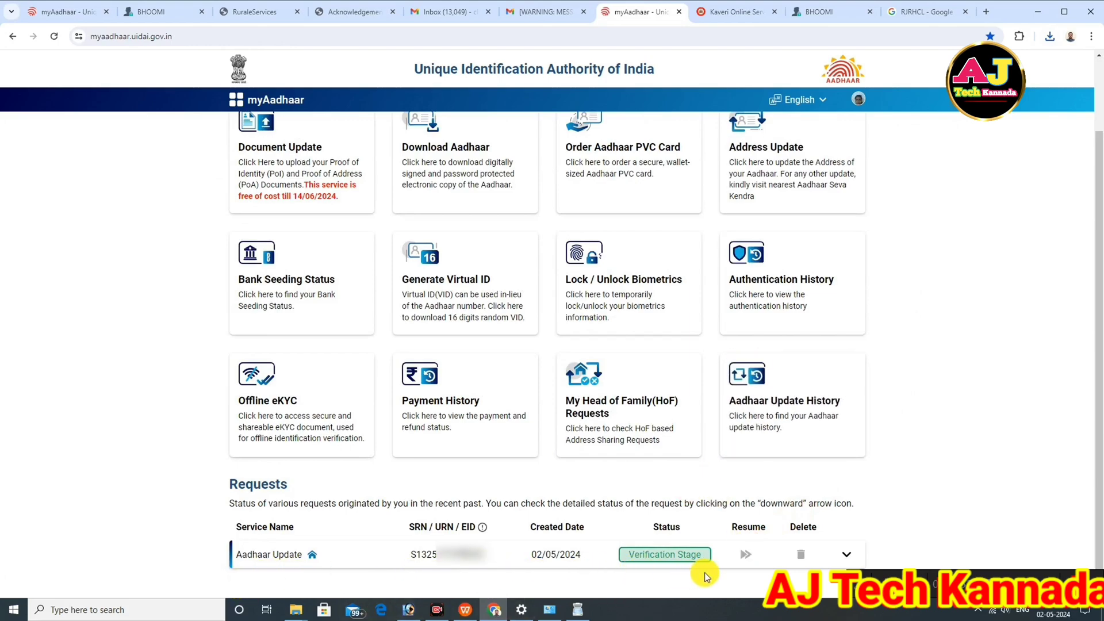
# - Expand the Aadhaar Update request at Verification Stage and open its acknowledgement PDF
pyautogui.click(846, 553)
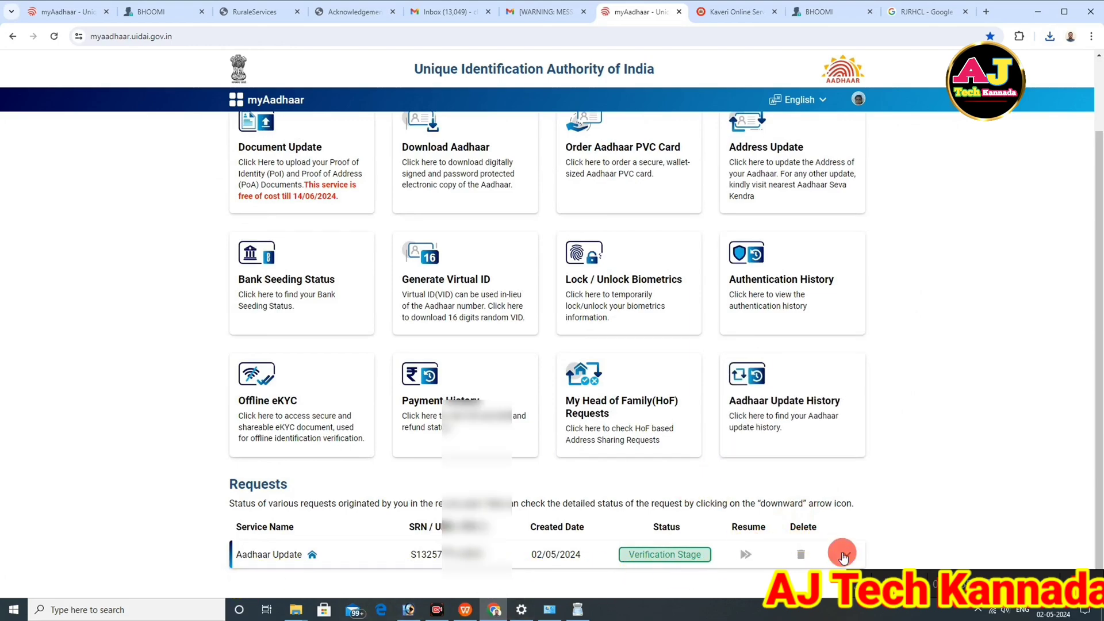
pyautogui.scroll(-3, 692, 460)
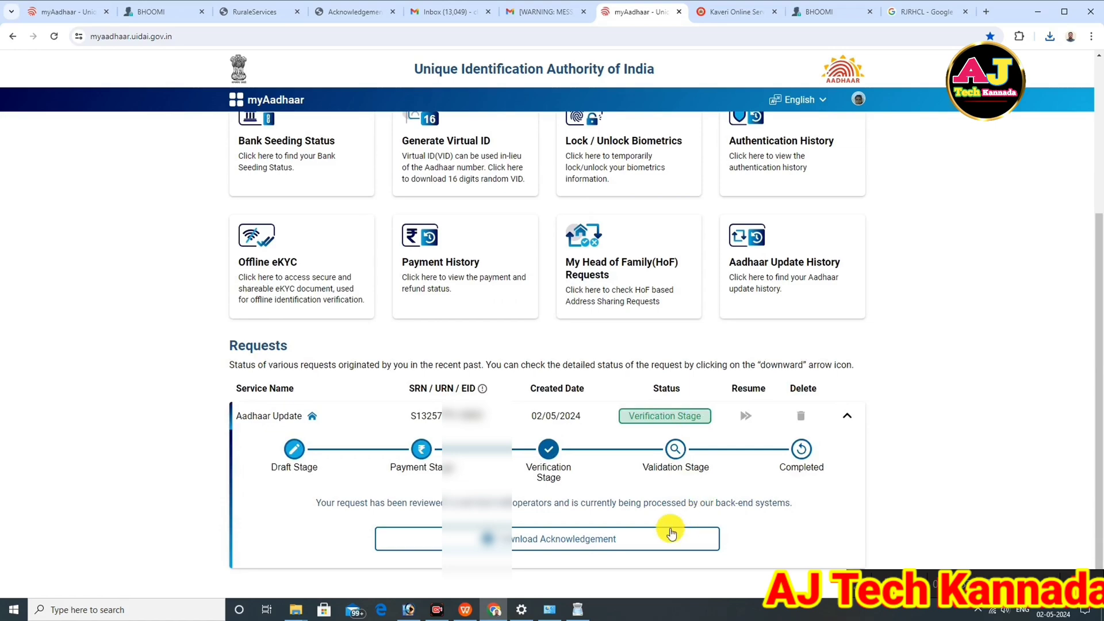
pyautogui.click(591, 545)
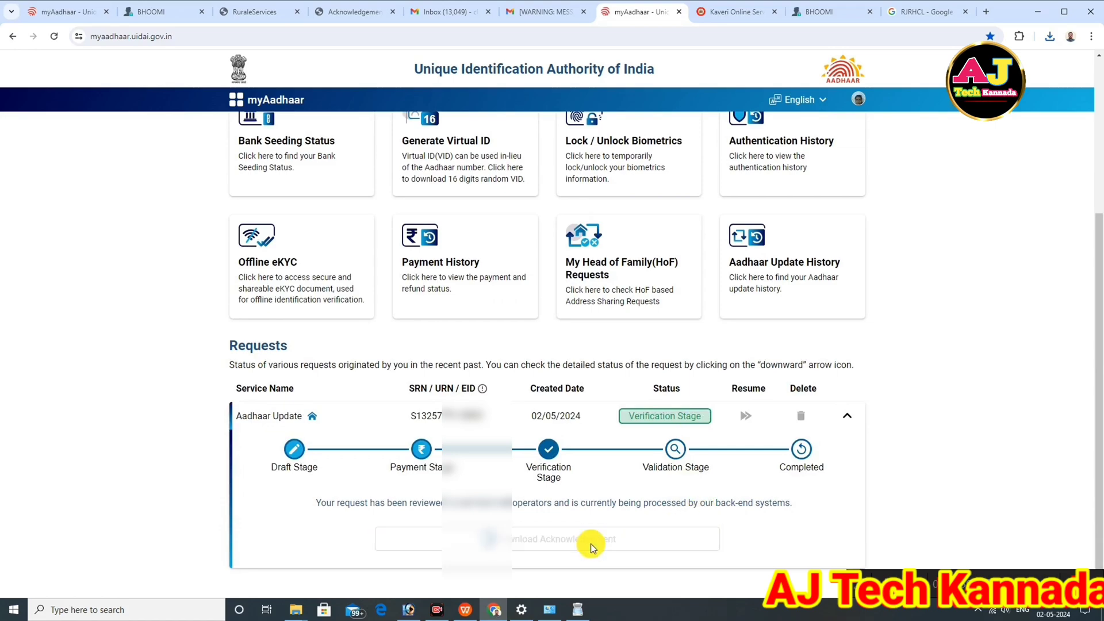
pyautogui.click(977, 71)
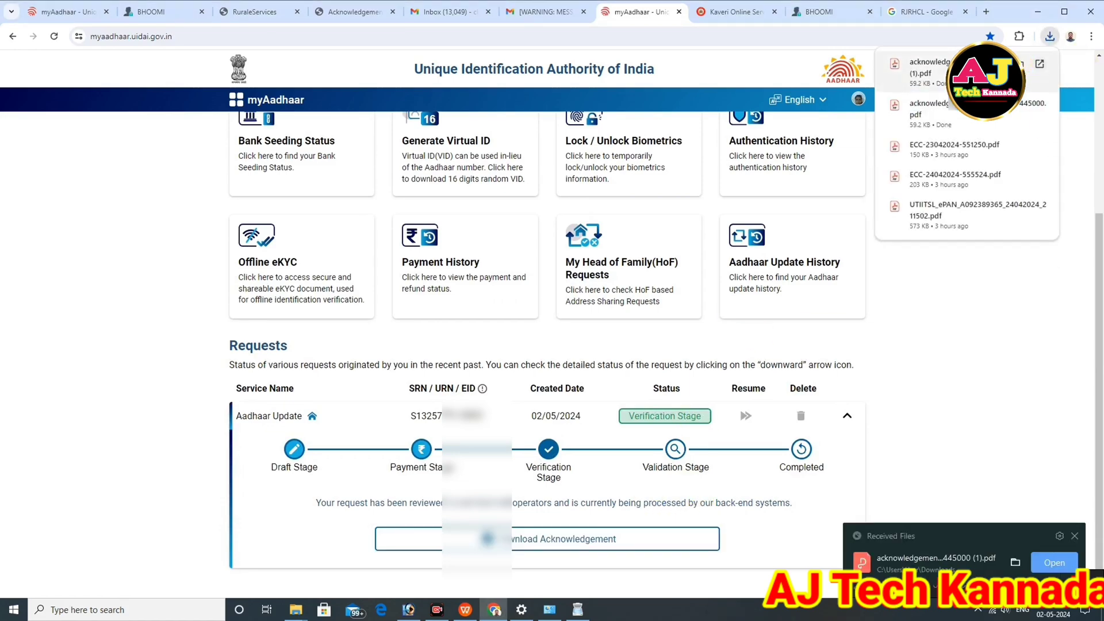